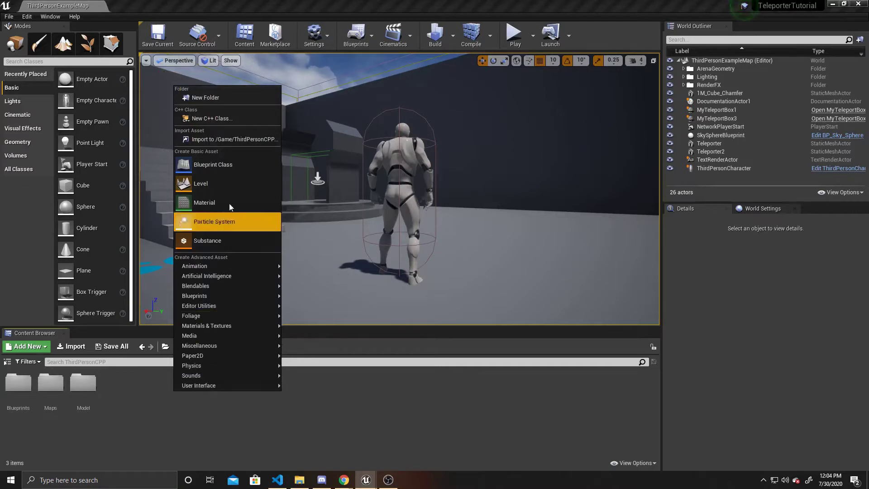
- Create a new folder named Particles in ThirdPersonCPP
left_click(221, 99)
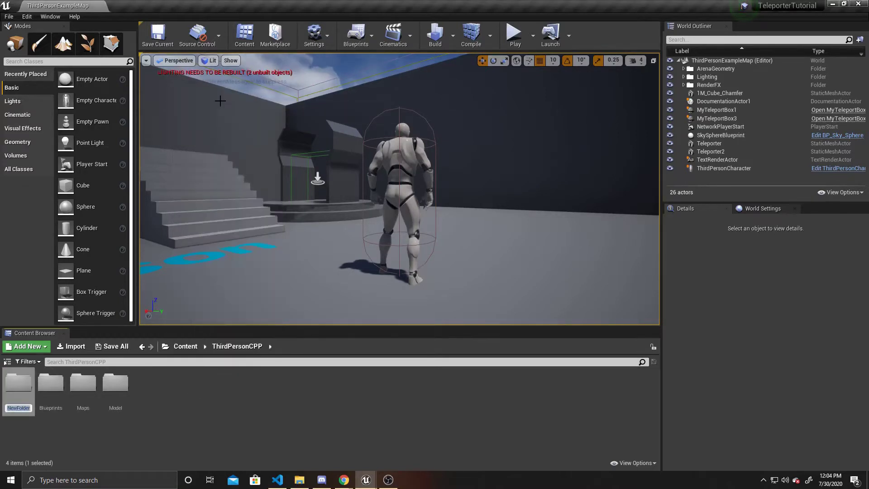
type("Part")
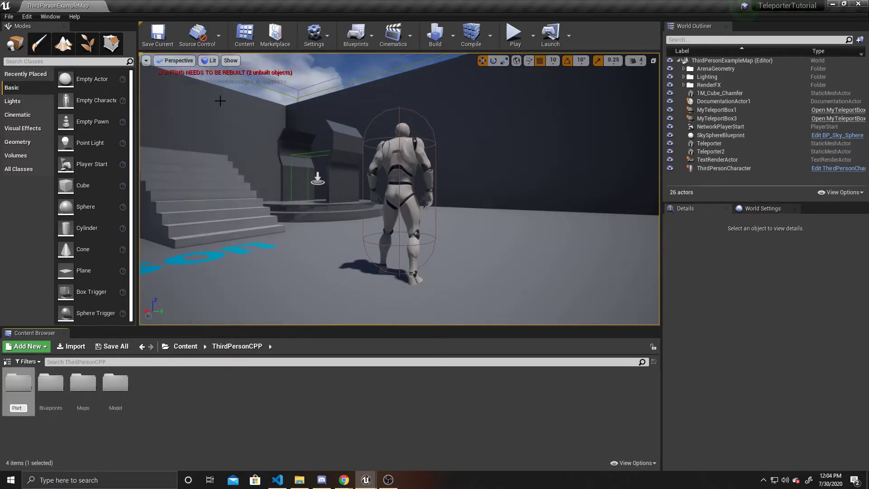
type("icles")
key("Return")
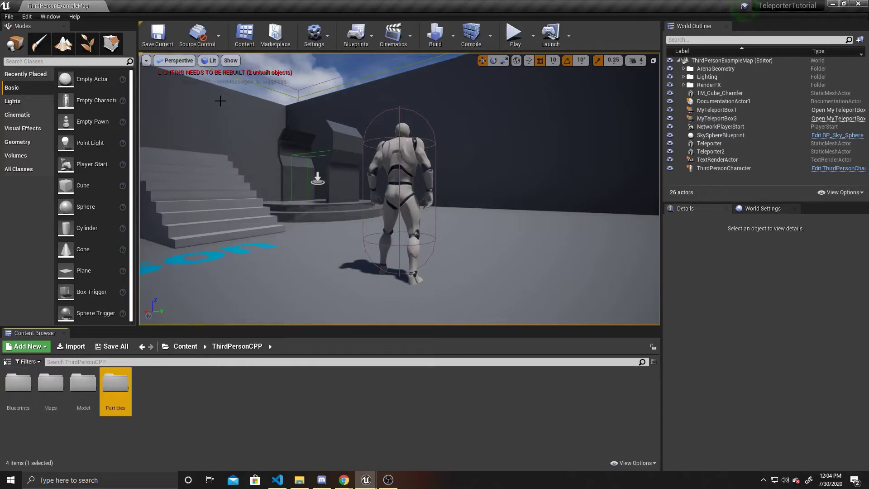
- Inside Particles, create a new material named TeleMat
double_click(117, 391)
right_click(131, 383)
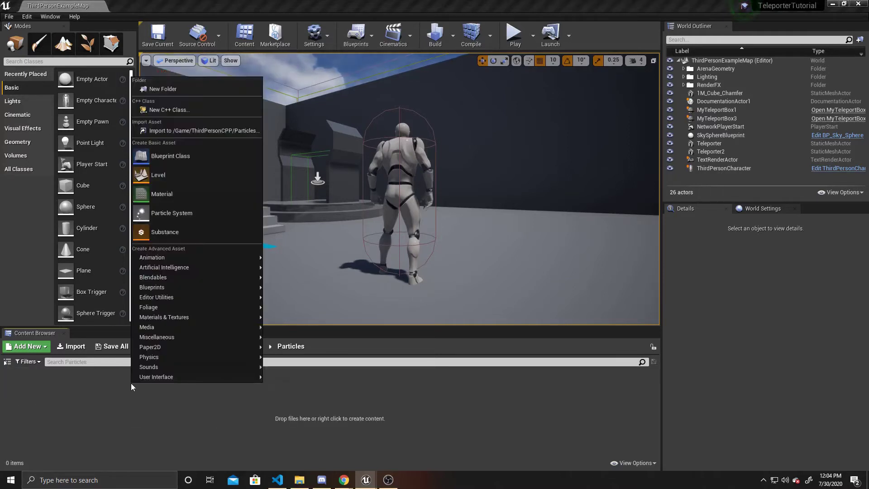
left_click(186, 193)
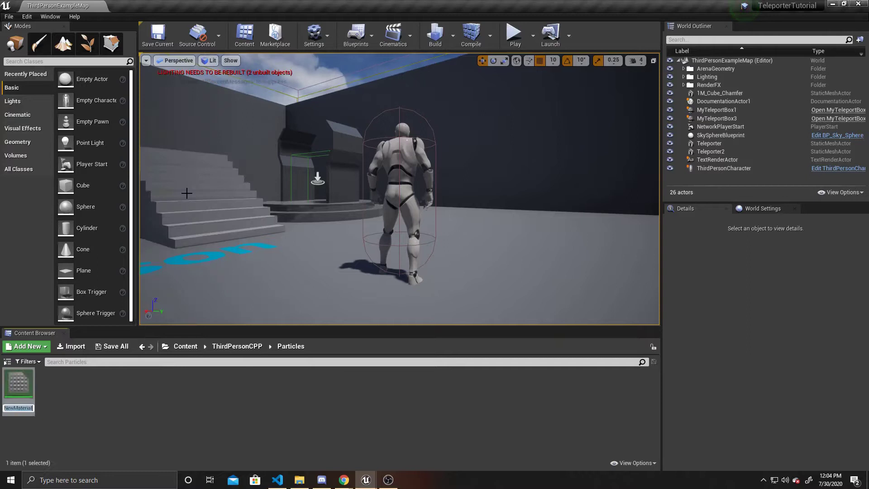
type("TeleMat")
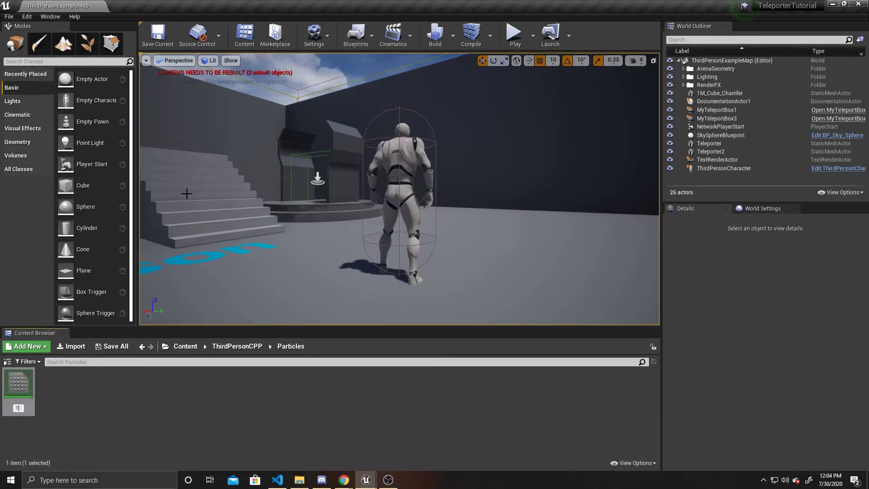
key("Return")
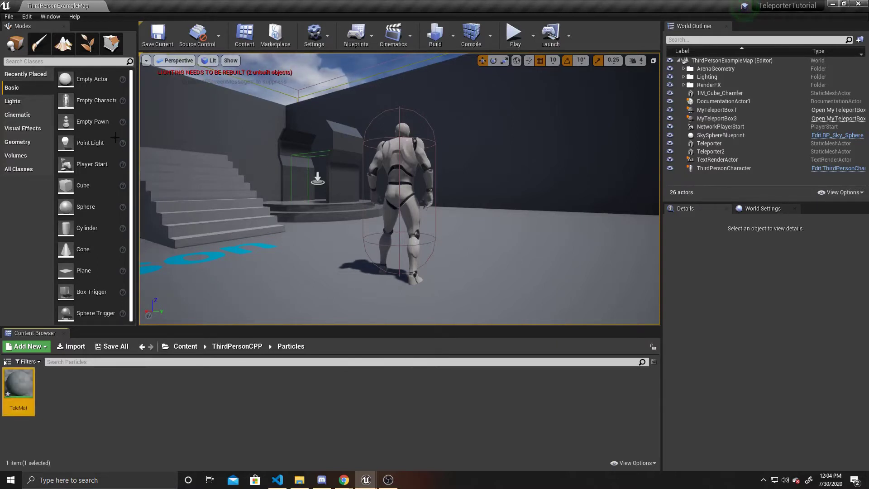
- Open TeleMat and set Blend Mode to Translucent and Shading Model to Unlit
double_click(26, 389)
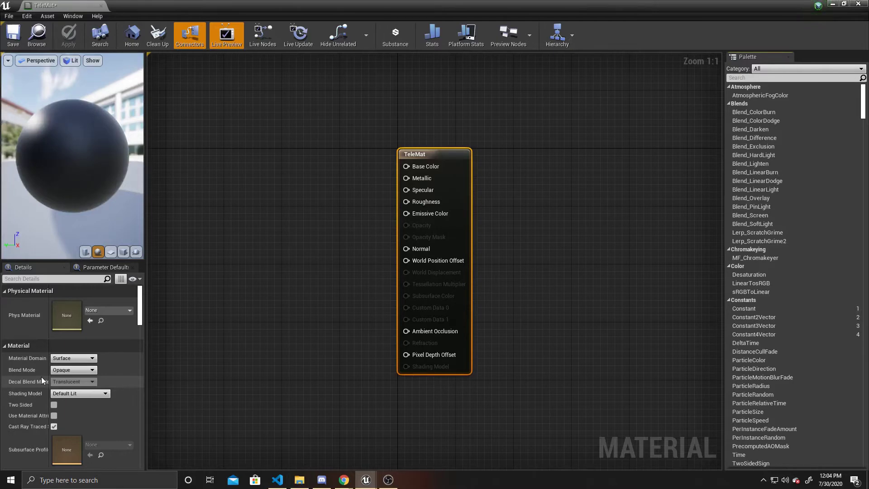
left_click(64, 372)
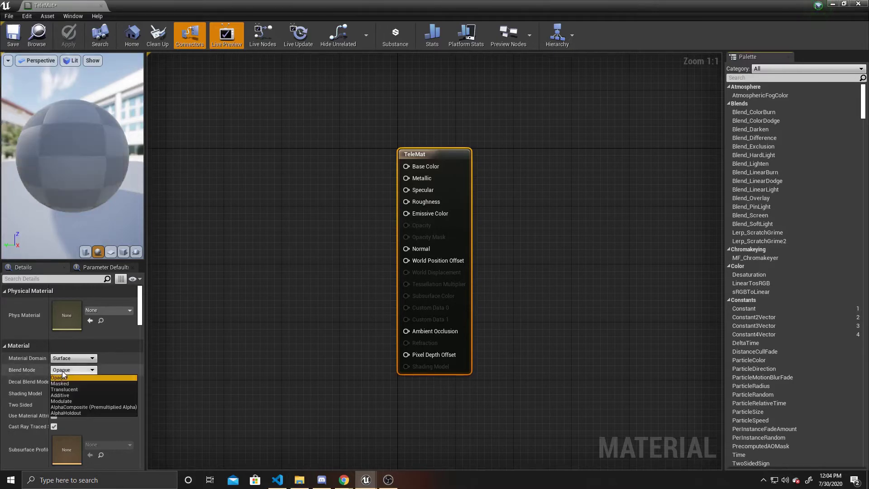
left_click(67, 389)
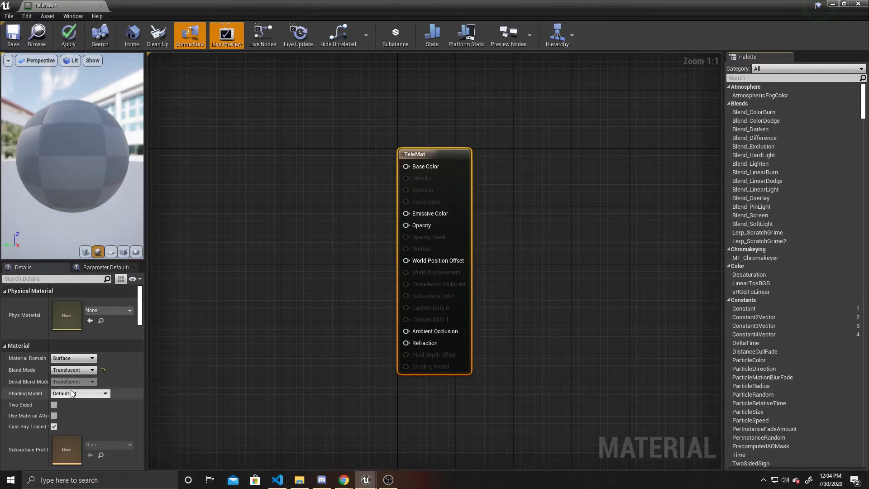
left_click(71, 393)
left_click(68, 402)
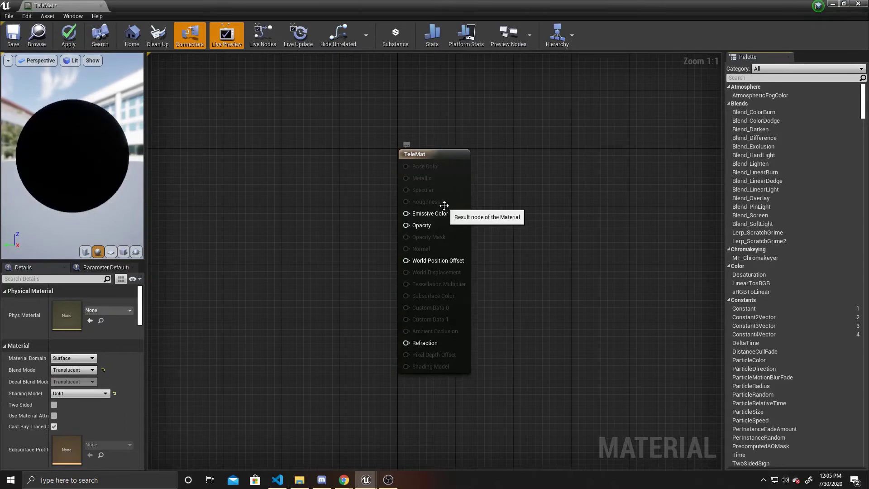
- Add a ParticleColor node wired into Emissive Color, placed up and to the left
left_click_drag(406, 213, 326, 174)
type("particle")
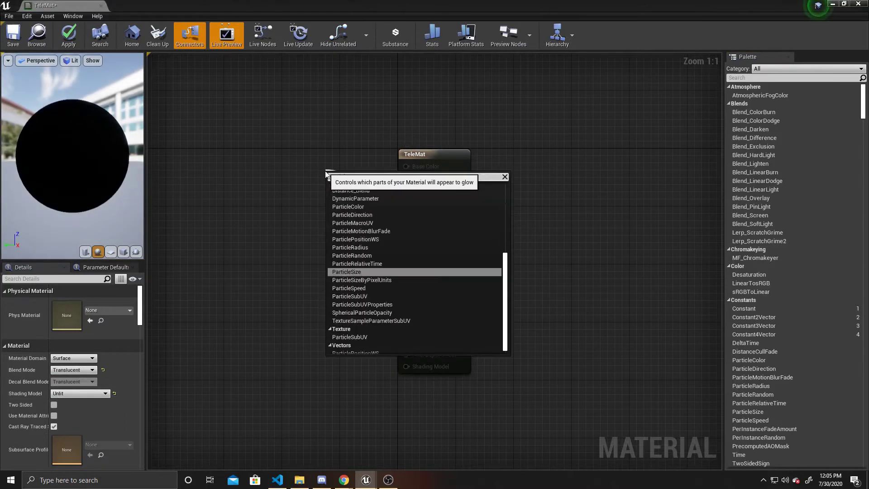
type("color")
key("Return")
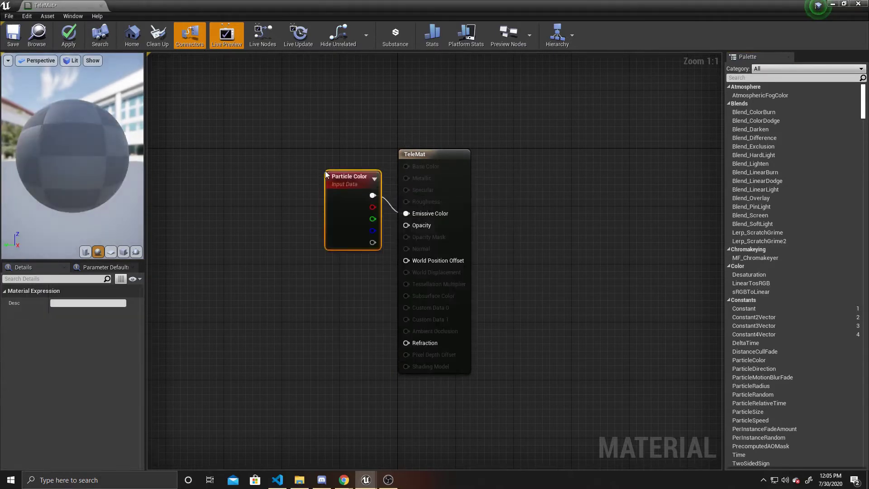
left_click_drag(325, 172, 278, 151)
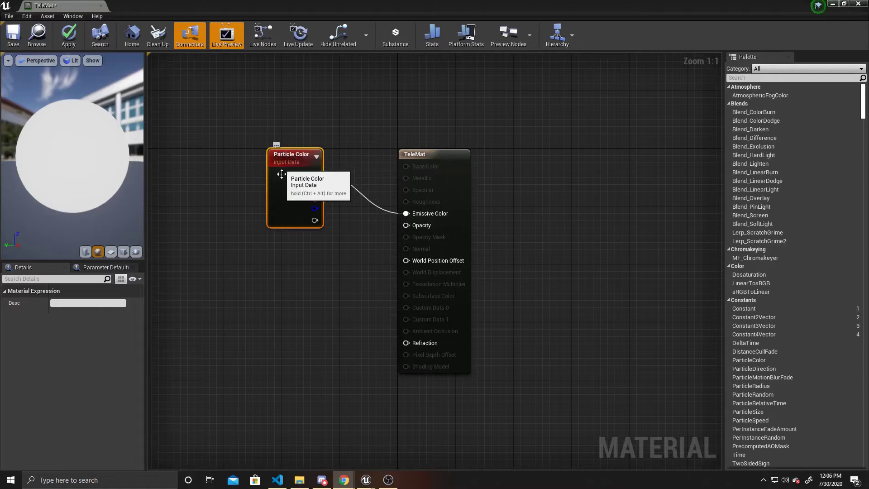
- Add a RadialGradientExponential node below Particle Color in the TeleMat graph
right_click(264, 289)
scroll(264, 290, "down", 10)
type("radialgre")
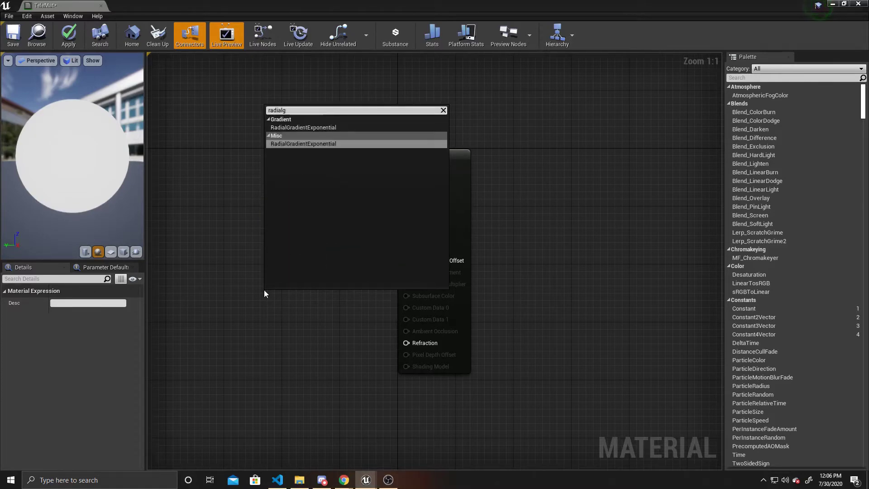
key("Return")
left_click_drag(354, 291, 305, 259)
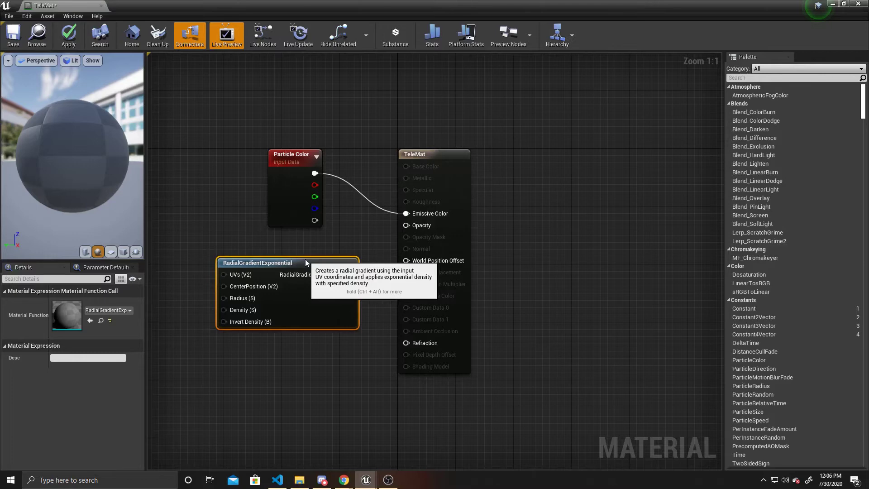
left_click_drag(306, 259, 267, 248)
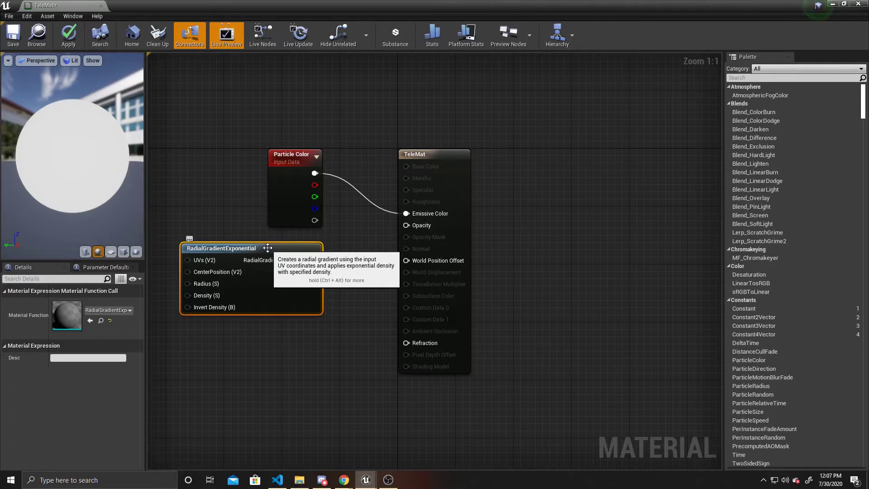
right_click_drag(226, 226, 324, 203)
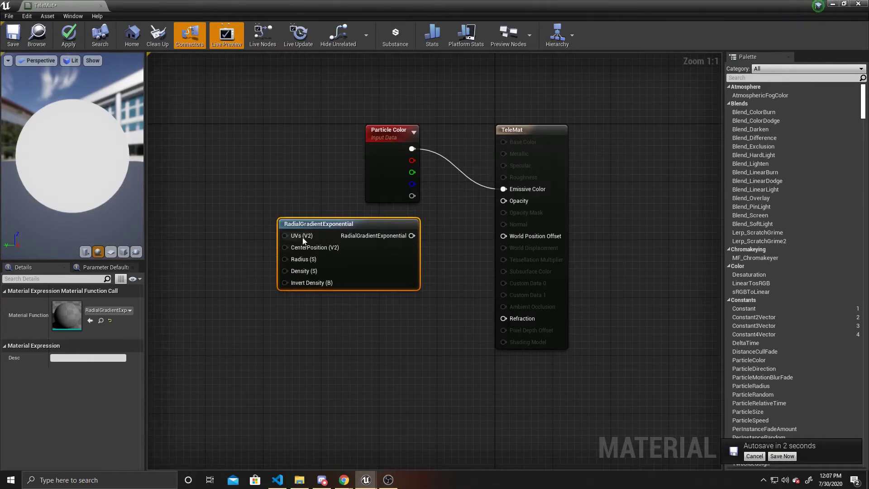
- Feed a Constant of 0.5 into the gradient's Radius and preview on a plane
right_click(226, 210)
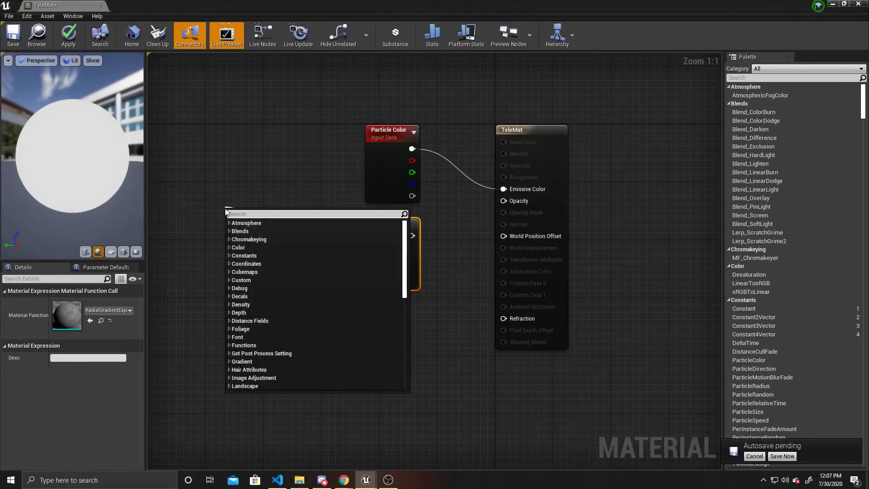
type("constant")
key("Return")
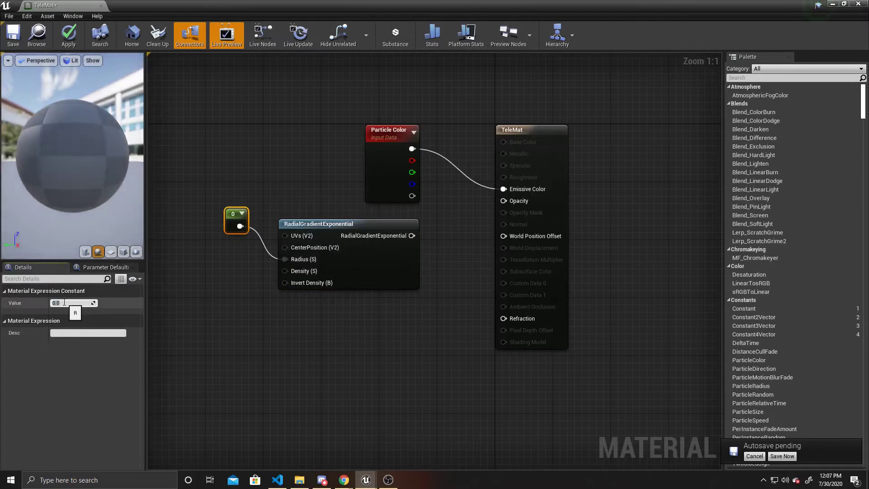
type("0.5")
key("Return")
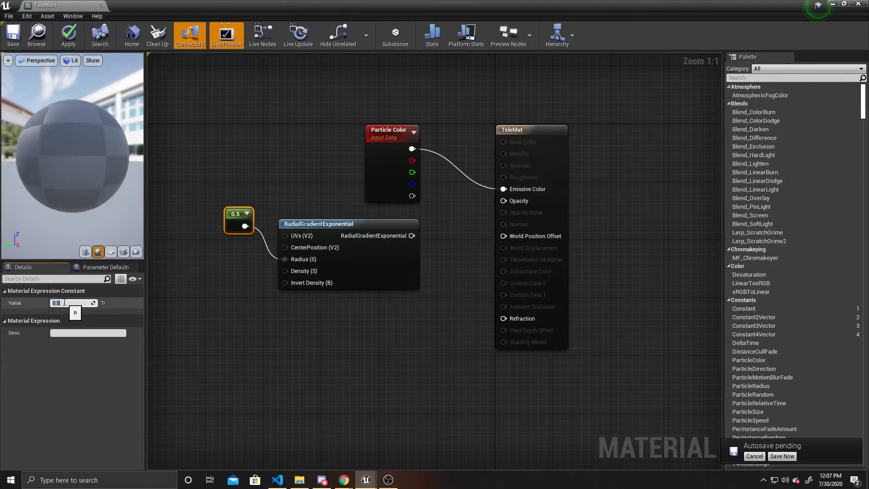
left_click(111, 252)
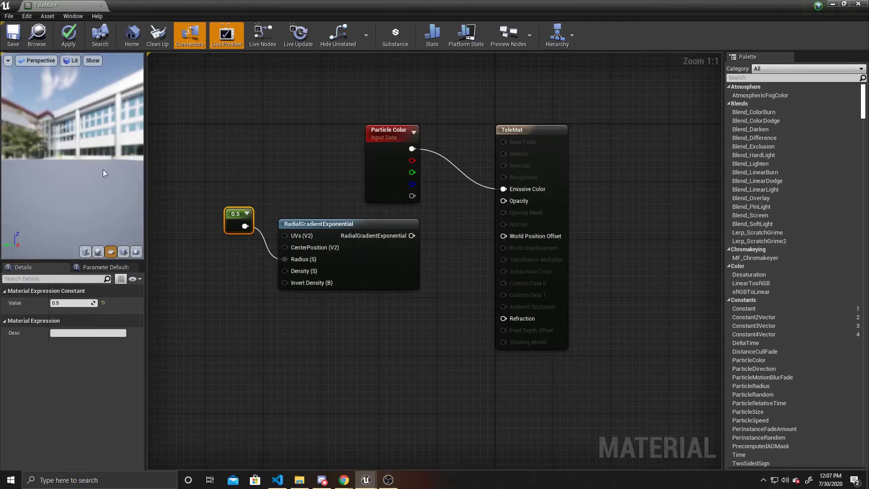
- Wire the radial gradient output into Opacity, giving the preview plane a soft white glow
mouse_move(97, 167)
left_mouse_down()
mouse_move(104, 120)
mouse_move(91, 85)
mouse_move(94, 154)
left_mouse_up()
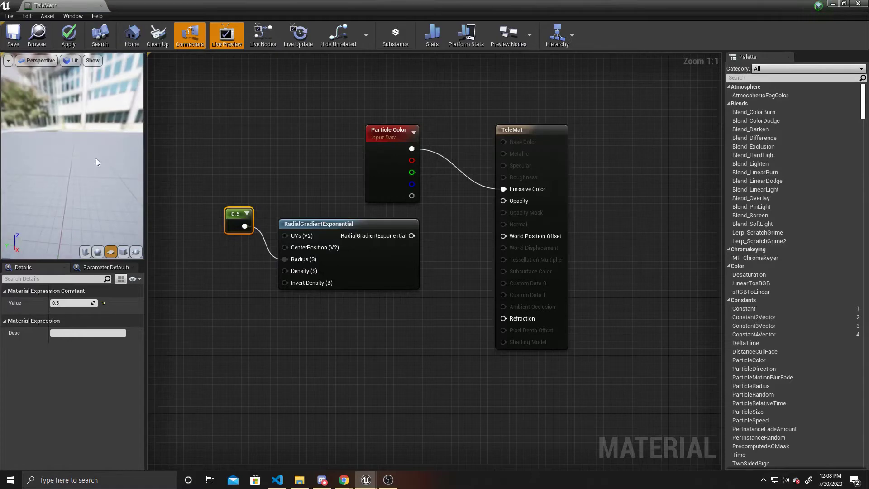
mouse_move(56, 127)
left_mouse_down()
mouse_move(56, 90)
mouse_move(51, 125)
left_mouse_up()
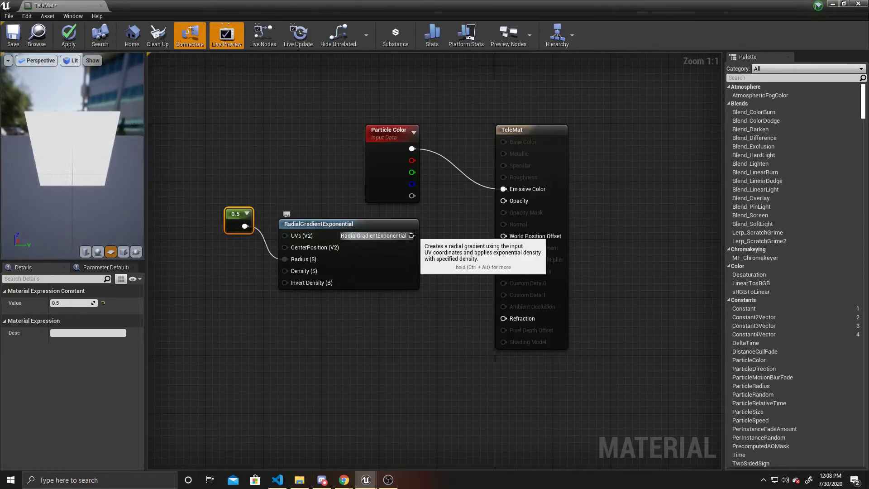
left_click_drag(411, 235, 500, 202)
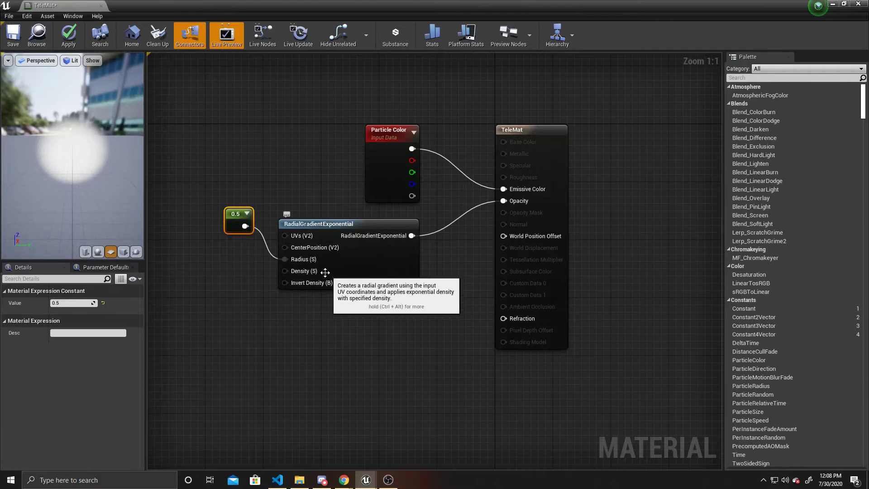
left_click_drag(284, 275, 236, 299)
- Add a Constant of 50 feeding the gradient's Density
type("constant")
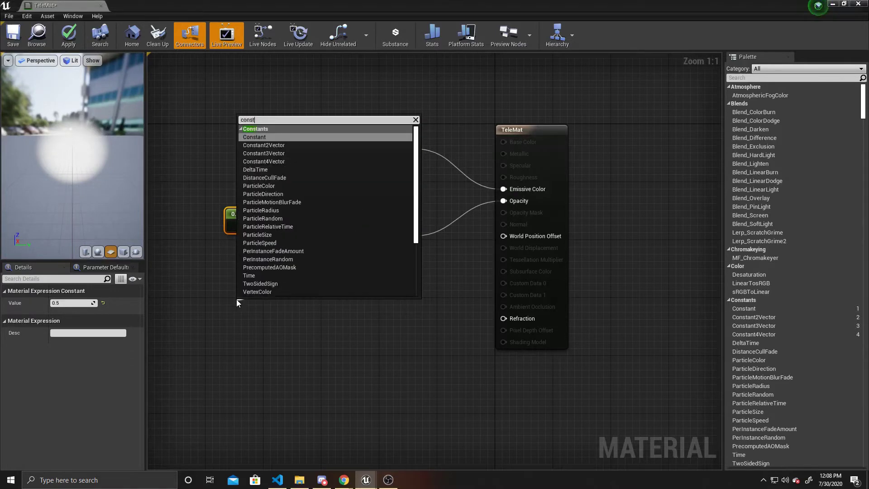
key("Return")
left_click_drag(236, 300, 236, 279)
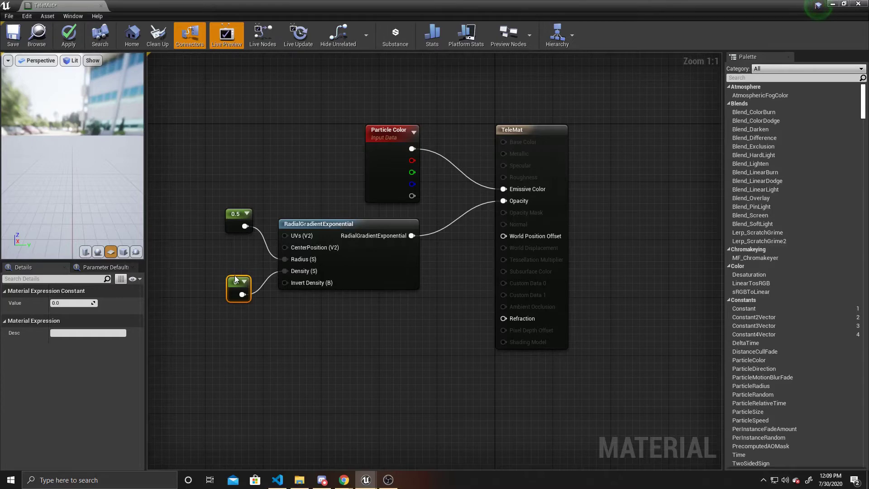
left_click(67, 304)
type("50")
key("Return")
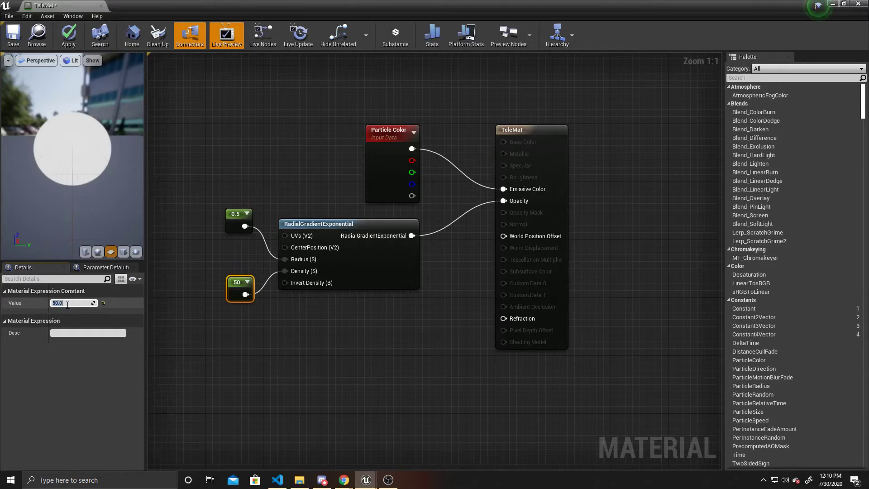
- Try a Radius constant of 0.6, then set it back to 0.5
left_click(235, 216)
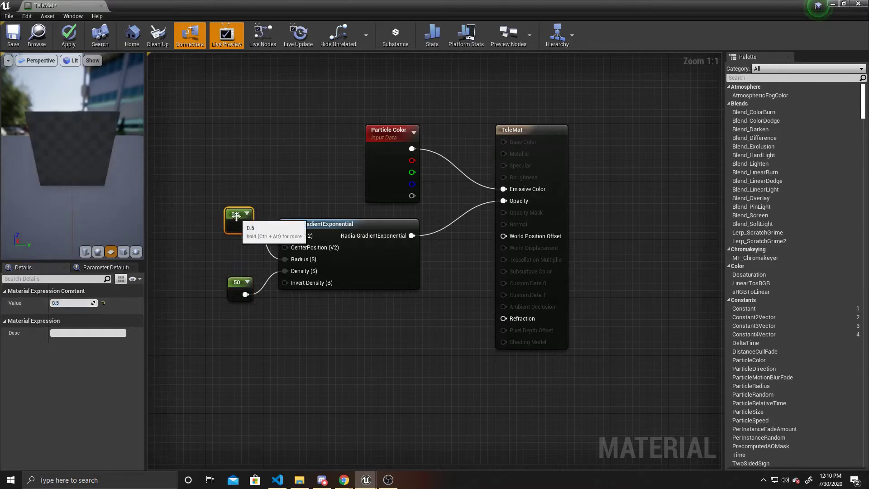
left_click(79, 303)
type("0.6")
key("Return")
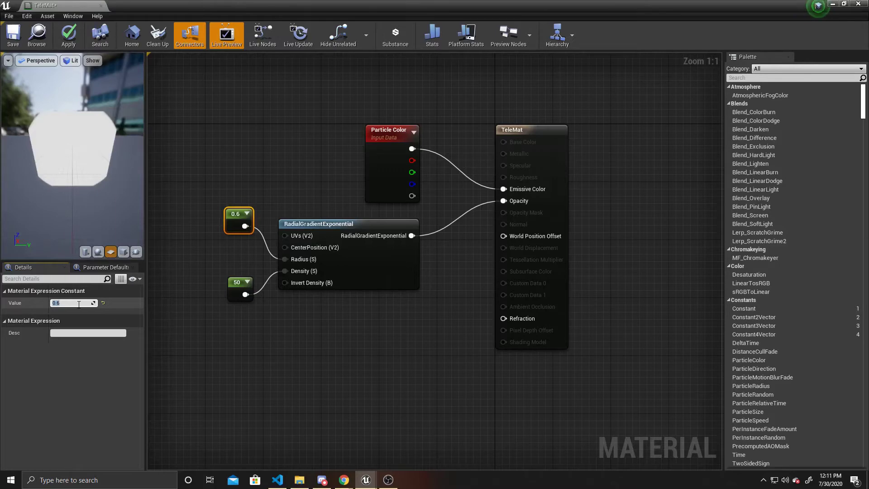
type("0.5")
key("Return")
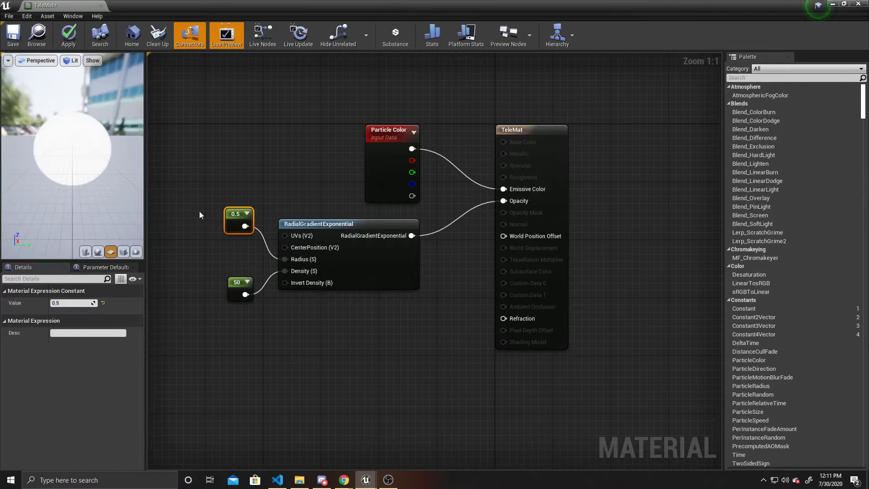
- Duplicate the gradient and its constants, setting the copy's Radius to 0.4
left_click_drag(199, 210, 371, 302)
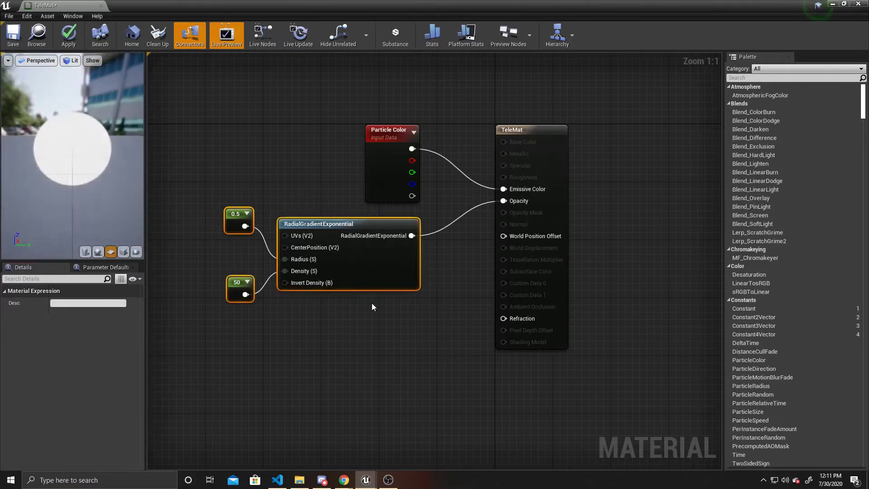
key("ctrl+c")
left_click(293, 356)
key("ctrl+v")
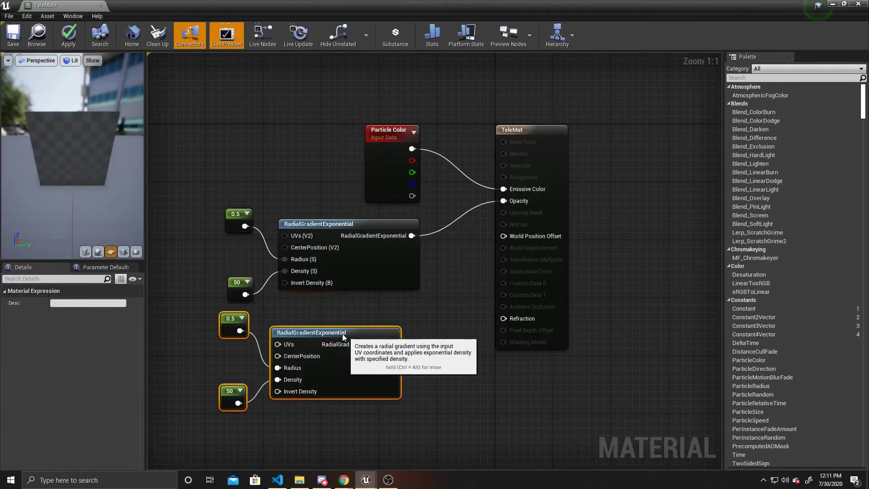
left_click_drag(342, 333, 349, 340)
left_click(240, 332)
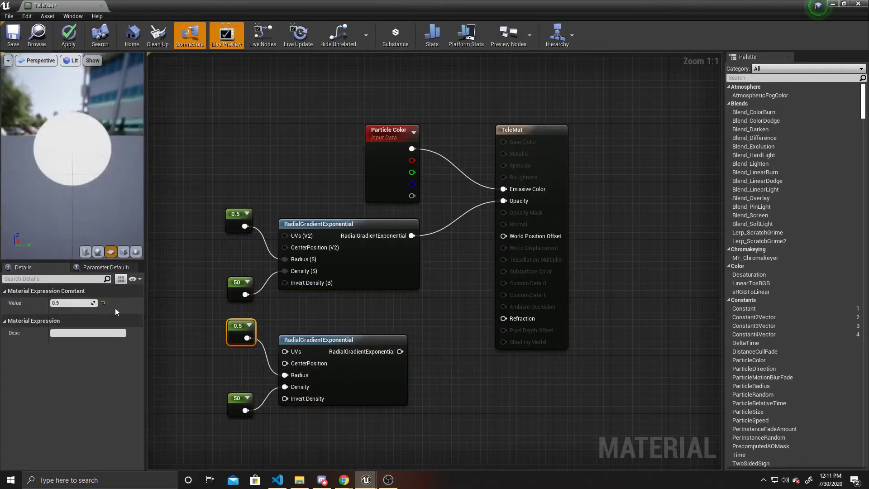
left_click(74, 302)
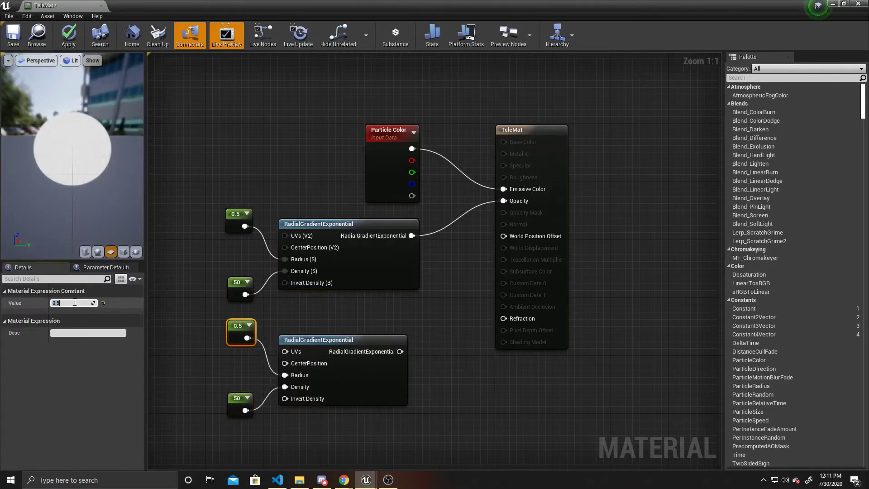
key("BackSpace")
type("0.4")
key("Return")
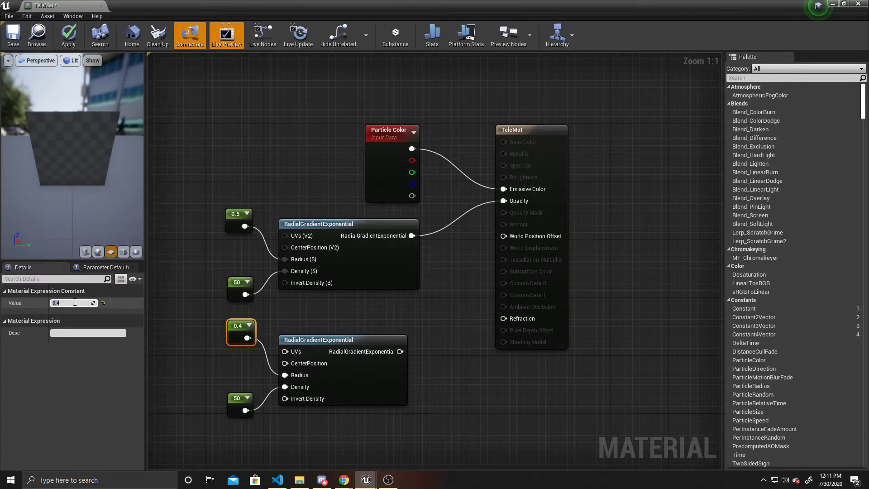
- Wire the second gradient into Opacity and set its Density constant to 10
left_click(267, 317)
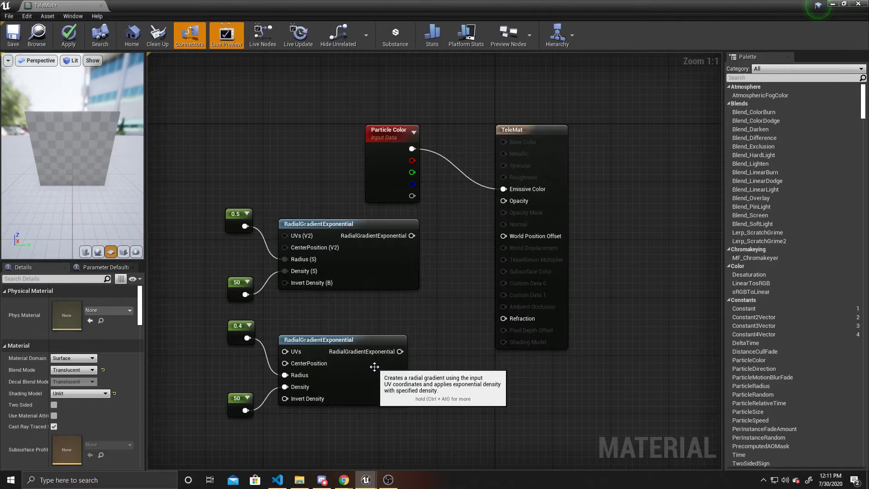
key("ctrl+z")
left_click(234, 404)
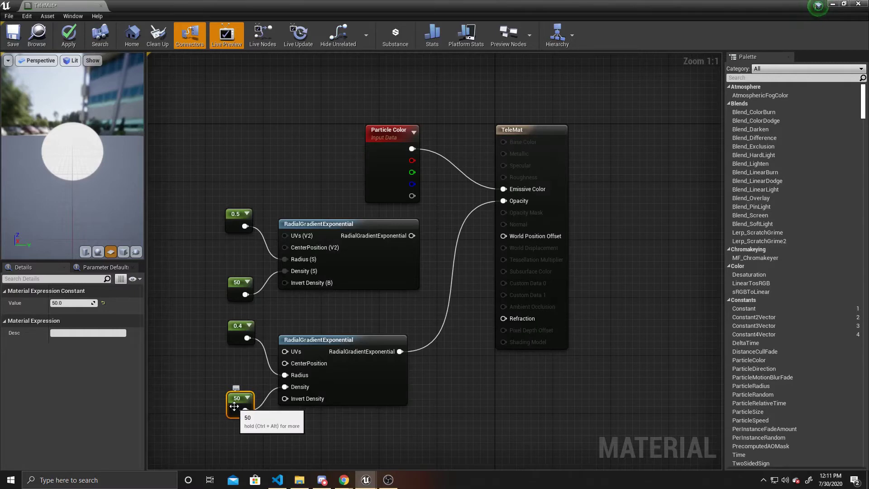
left_click(69, 303)
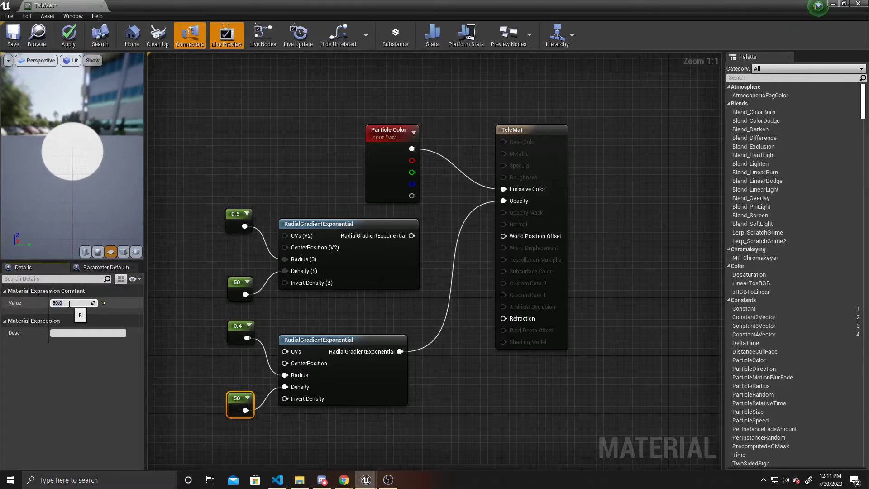
type("10")
key("Return")
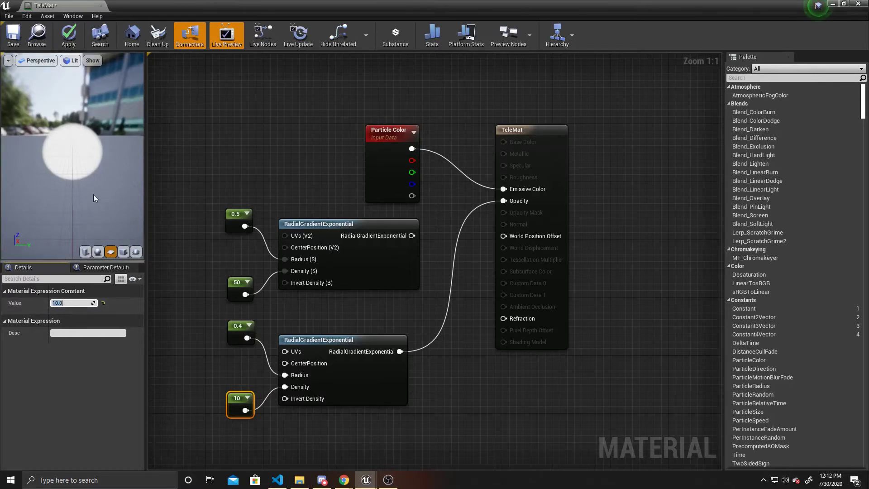
scroll(83, 177, "up", 3)
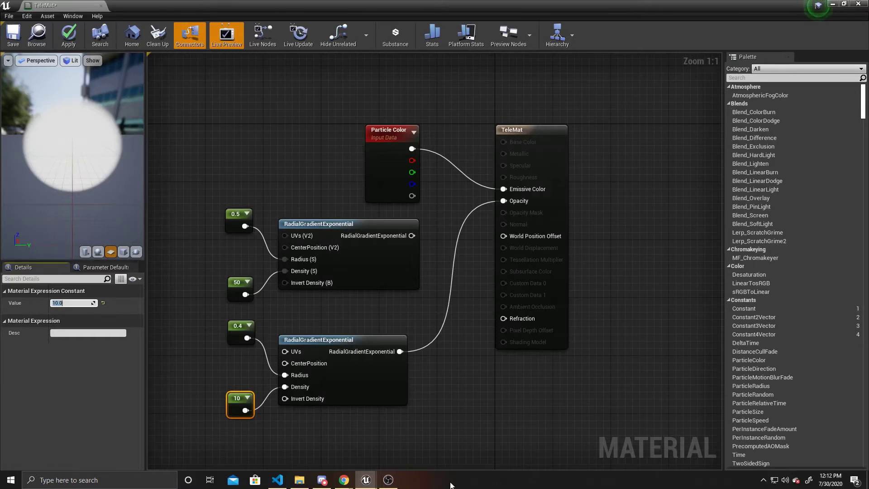
- Insert a 1-x node after the second gradient and connect it to Opacity
left_click(432, 346)
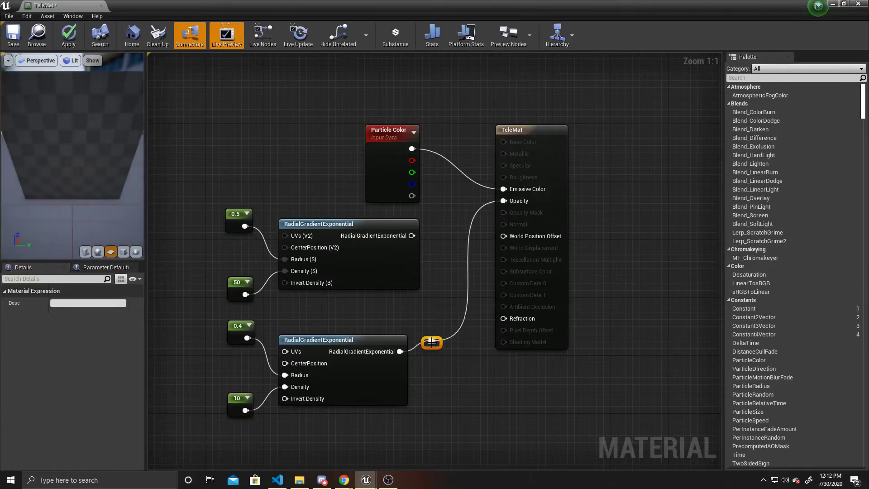
left_click(400, 351, "alt")
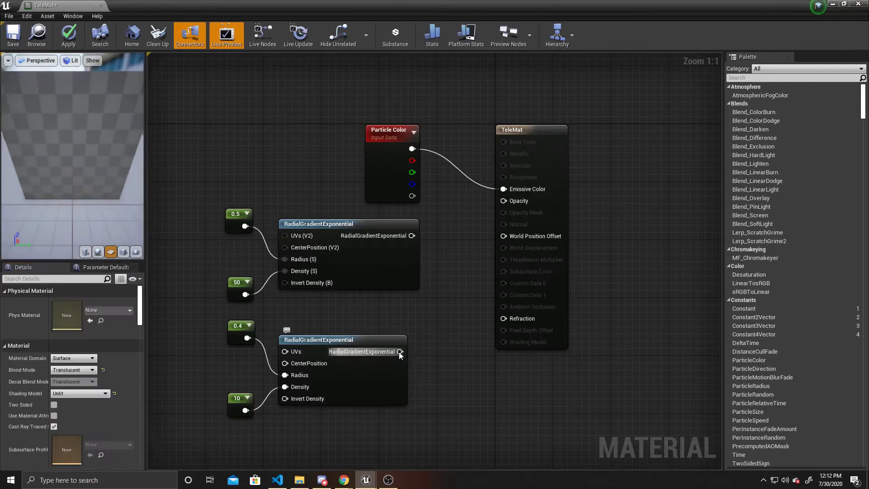
left_click_drag(399, 351, 430, 358)
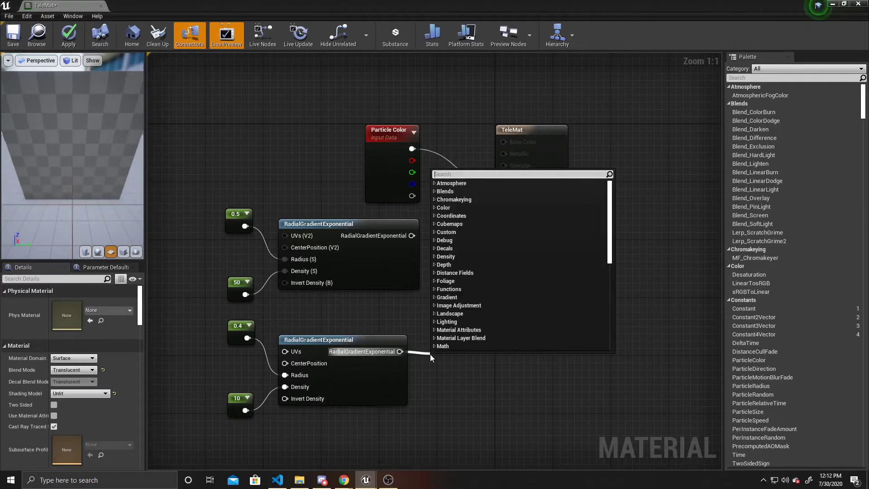
type("1 - x")
key("Return")
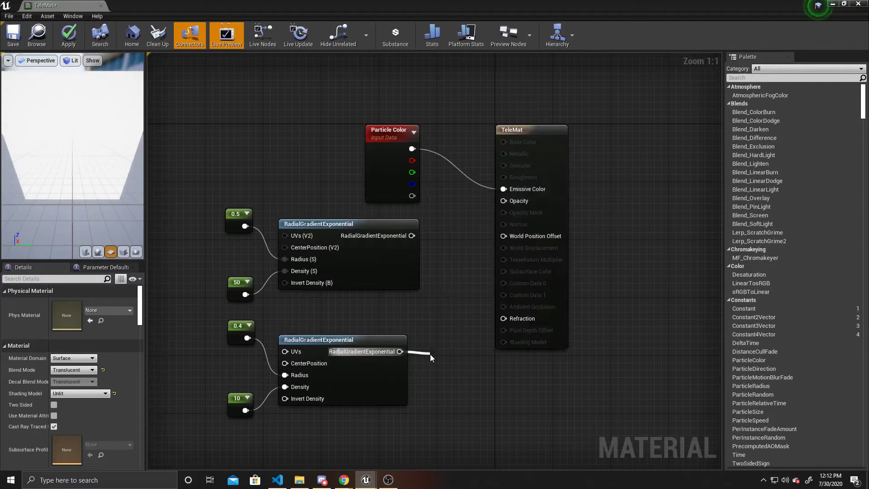
left_click_drag(445, 344, 488, 205)
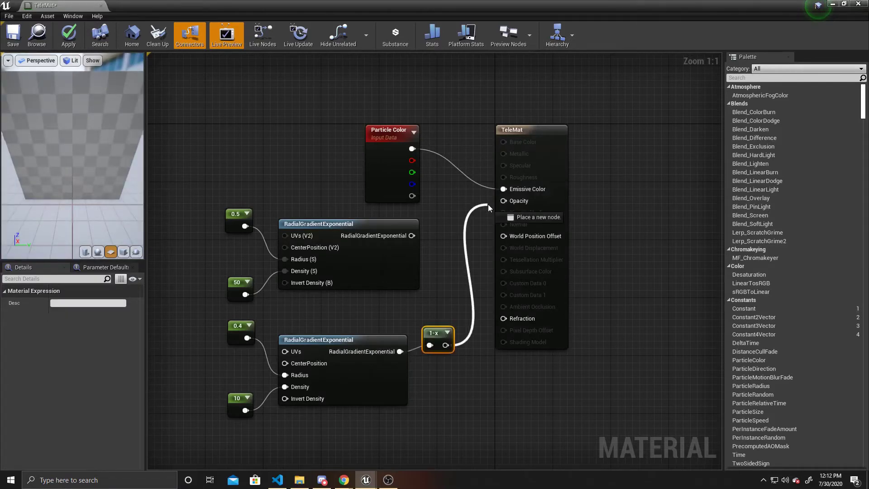
left_click_drag(488, 204, 503, 200)
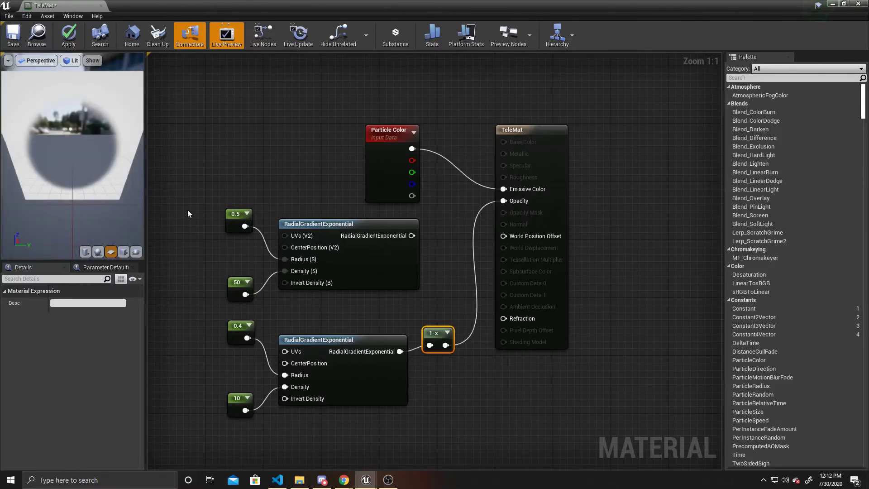
- Shift the gradient and constant nodes left and disconnect the 1-x from Opacity
left_click_drag(187, 210, 465, 427)
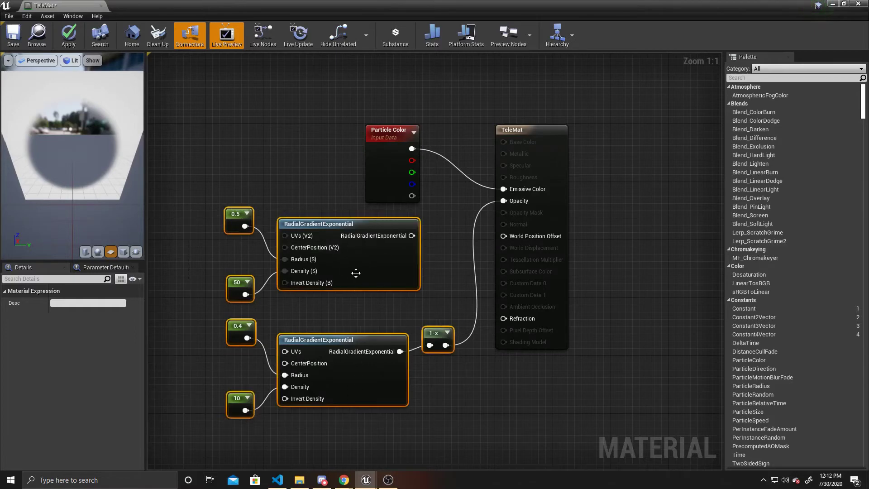
left_click_drag(356, 272, 291, 266)
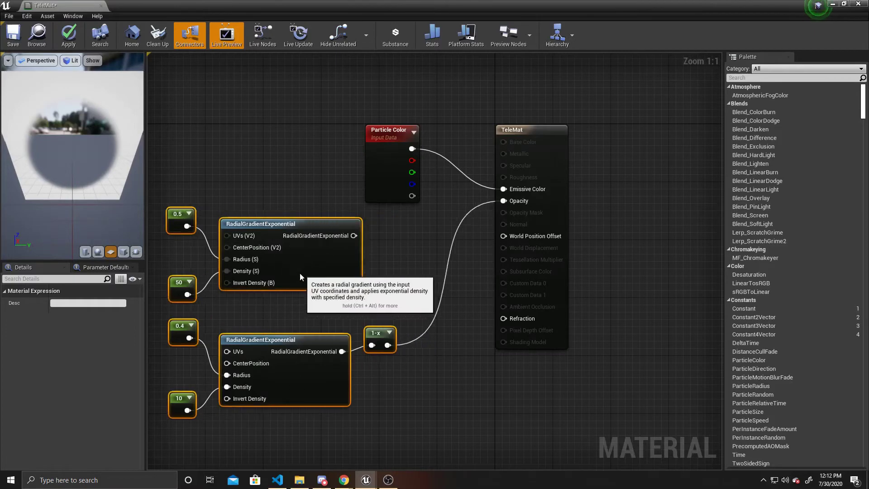
left_click(427, 312, "alt")
left_click(401, 300)
- Multiply the first gradient by the inverted 1-x gradient
left_click_drag(346, 228, 418, 264)
type("mult")
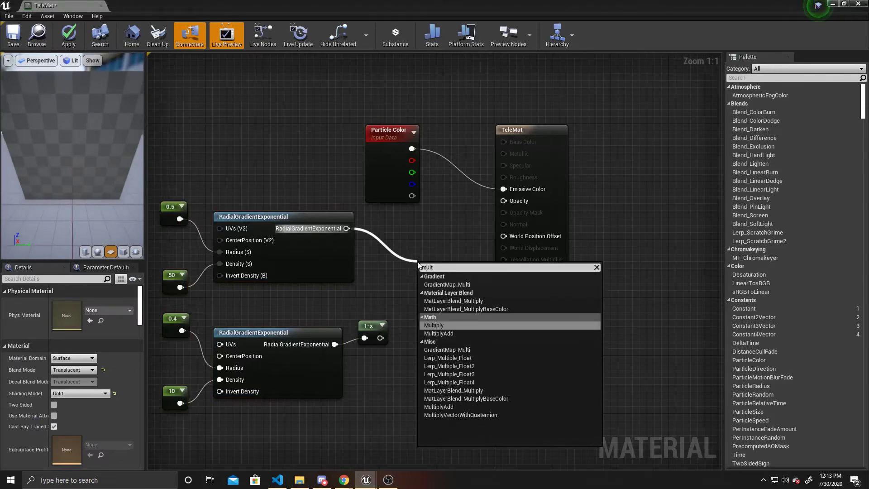
key("Return")
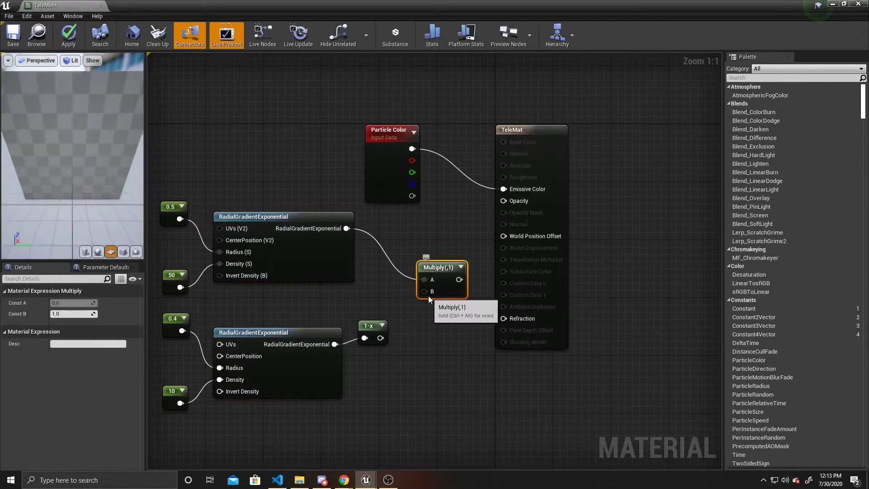
left_click_drag(428, 295, 387, 341)
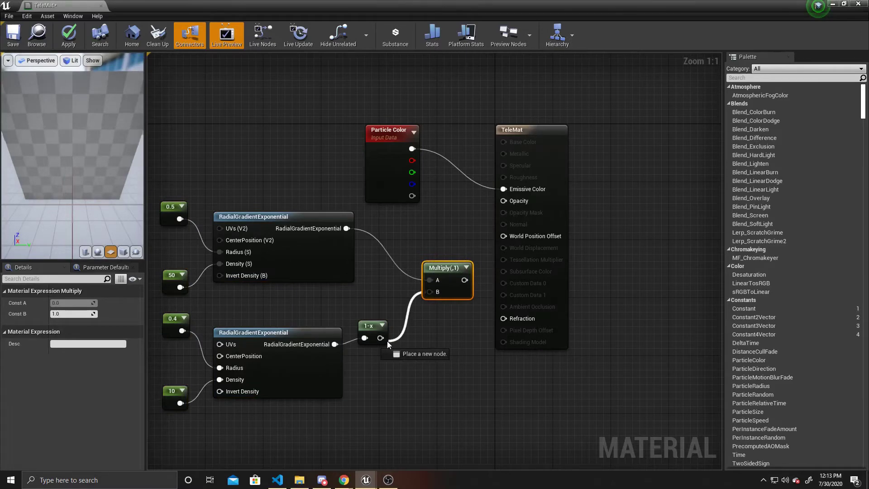
left_click_drag(387, 340, 387, 341)
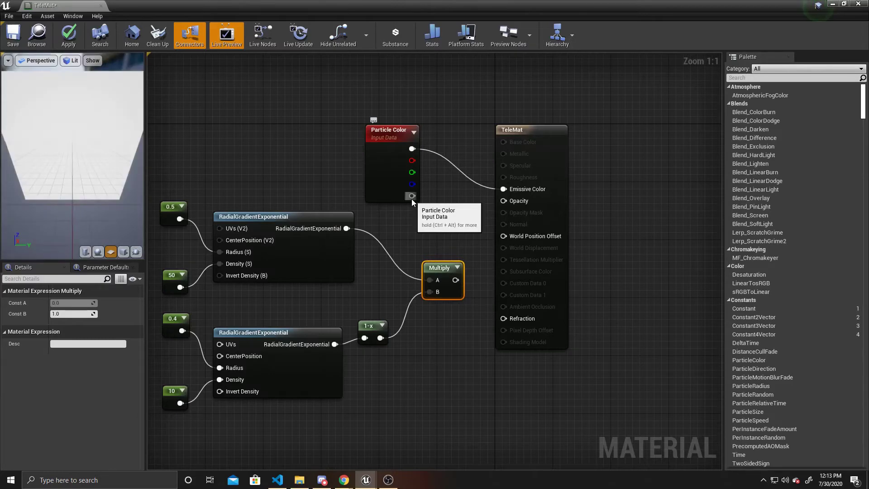
- Multiply Particle Color's alpha by the gradient product to drive Opacity
left_click_drag(412, 199, 438, 210)
type("mu")
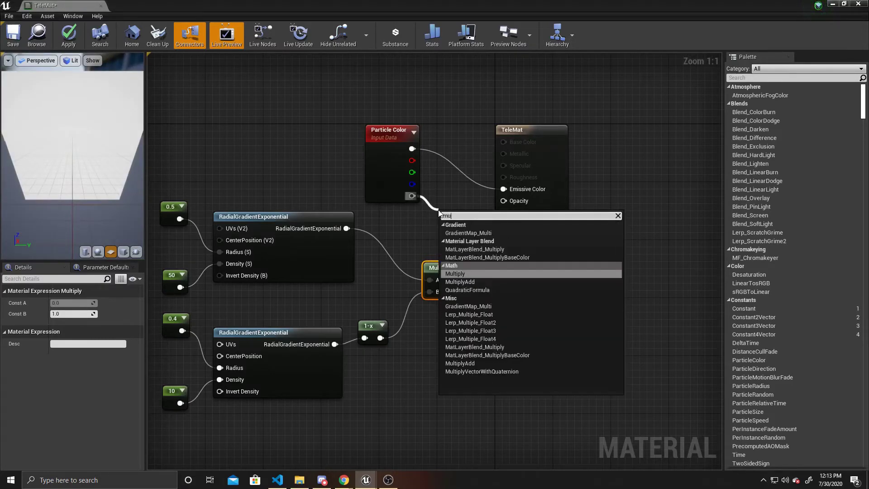
key("Return")
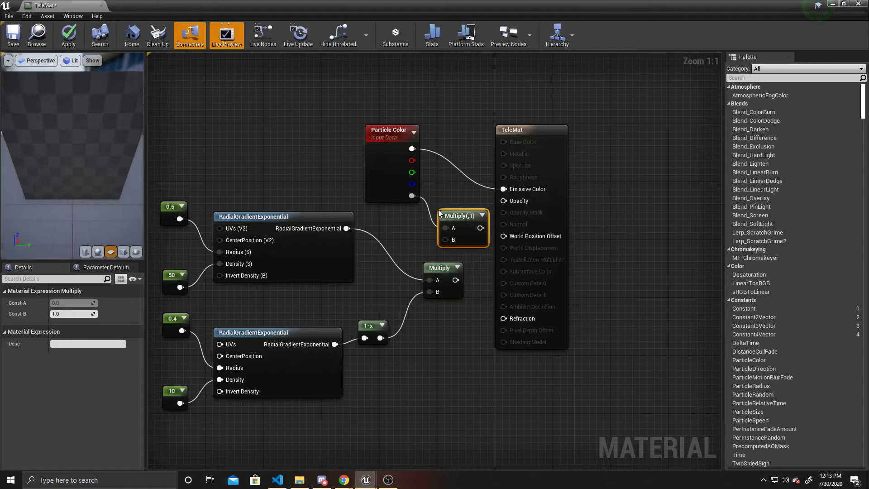
left_click_drag(444, 268, 421, 268)
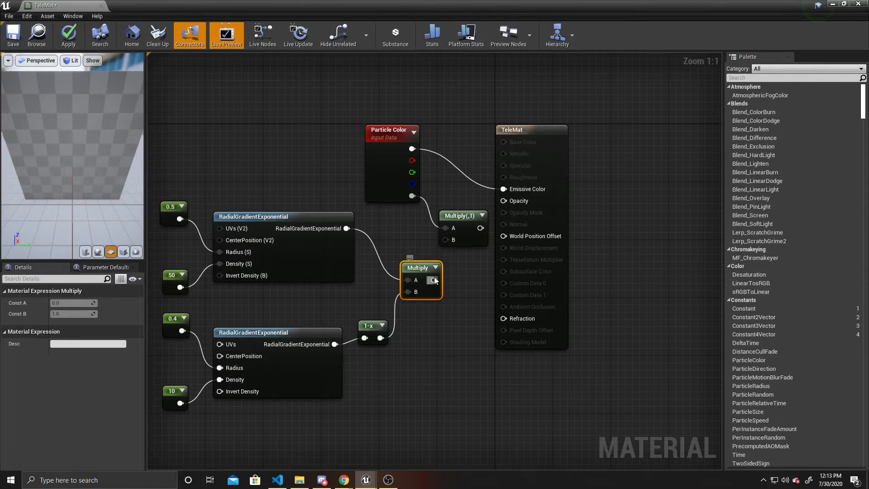
left_click_drag(434, 280, 445, 240)
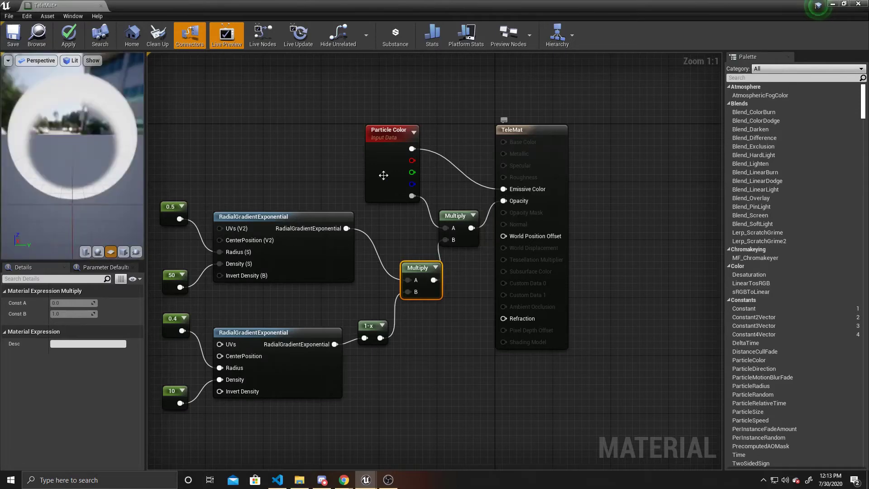
- Check the white ring in the preview and save TeleMat
right_click_drag(61, 137, 61, 137)
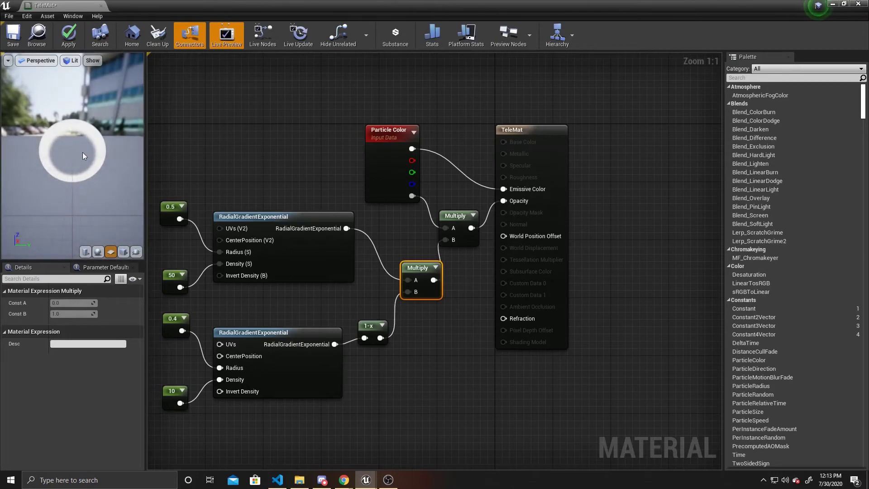
left_click_drag(82, 152, 82, 152)
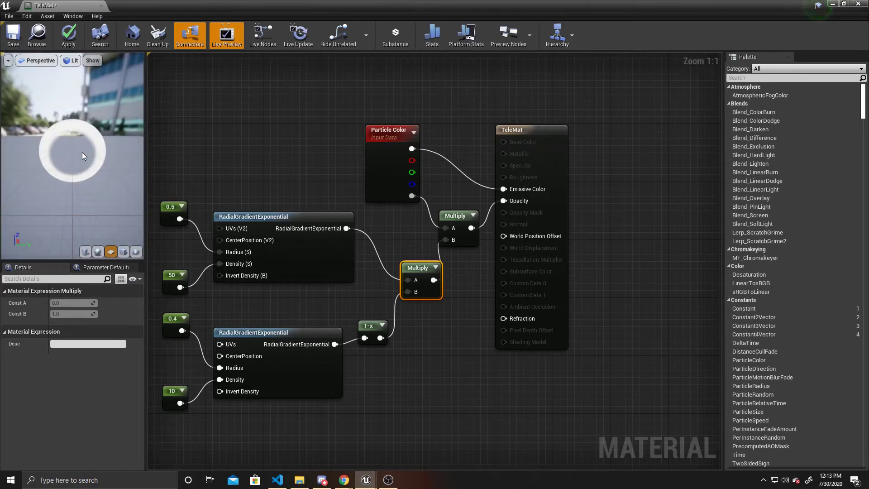
left_click(13, 36)
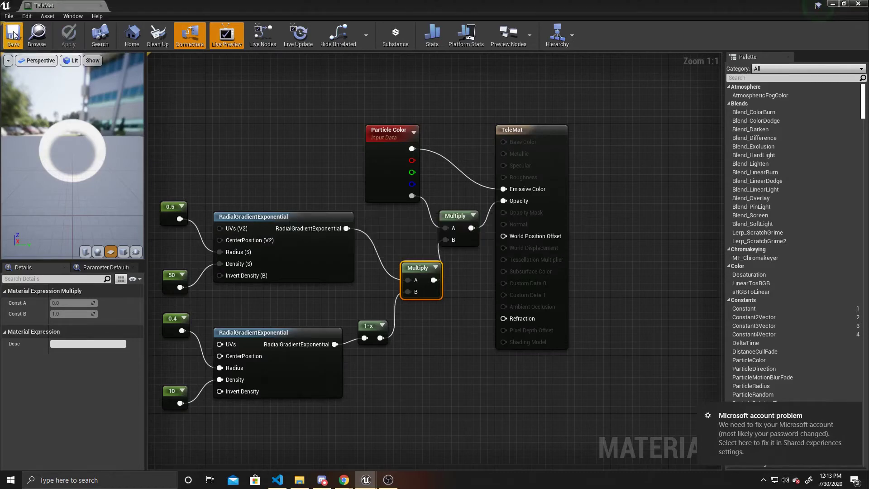
left_click(851, 409)
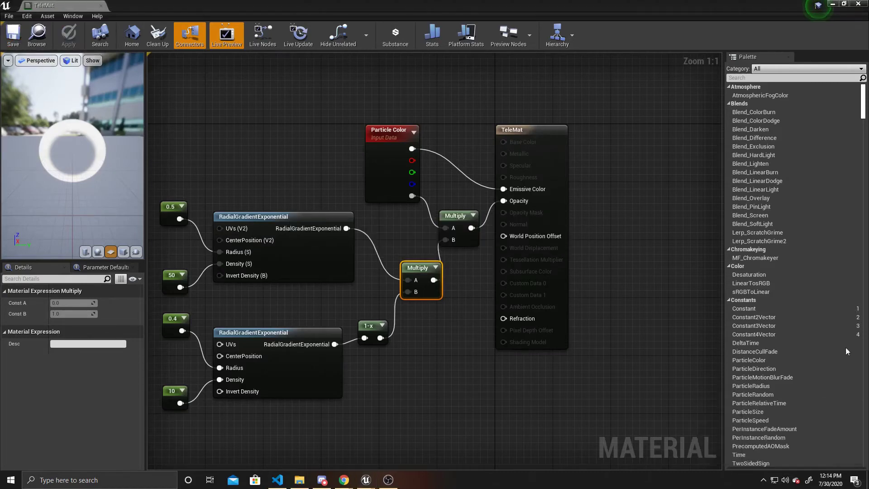
- Back in the level editor, add a Particle System named TeleEffect to Particles and open it in Cascade
left_click(831, 4)
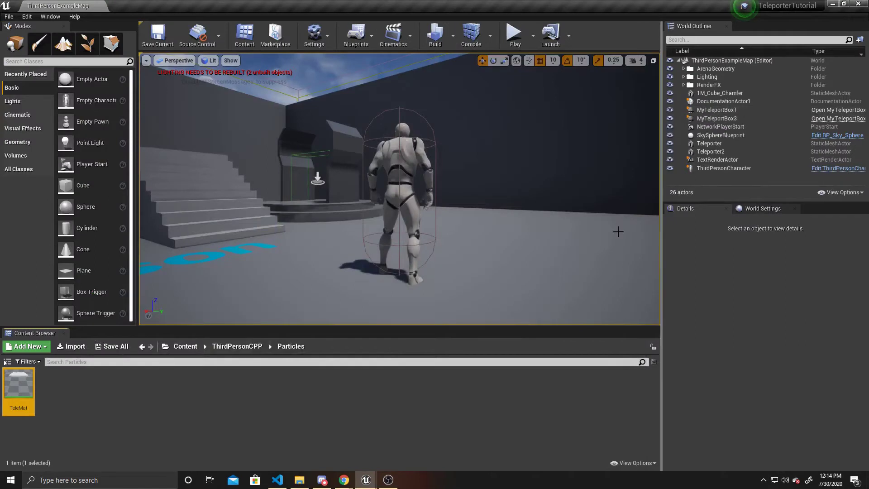
right_click(137, 399)
left_click(206, 229)
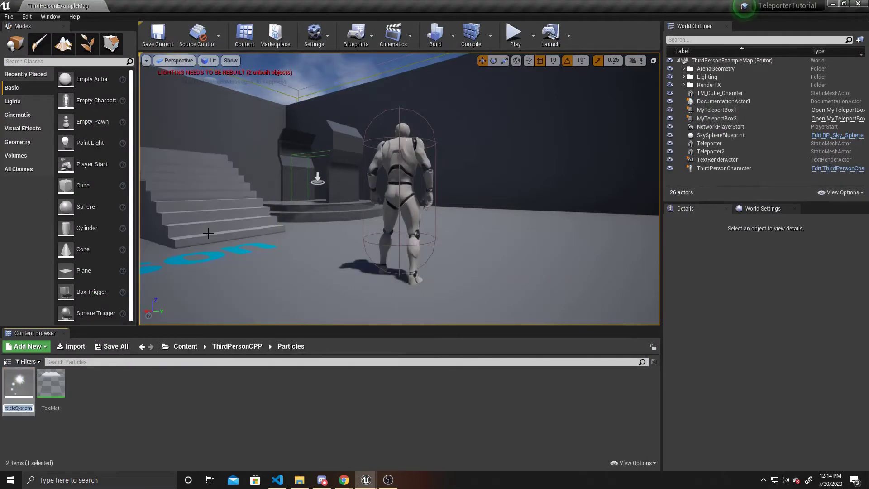
type("Tele")
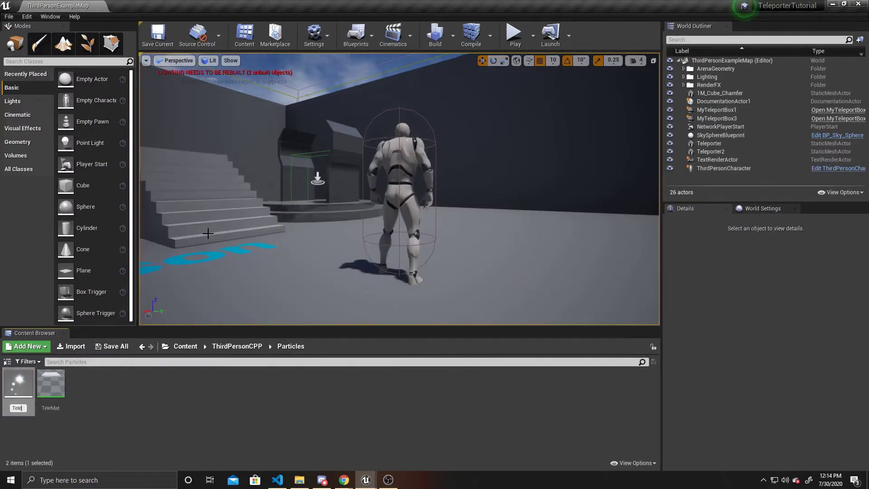
type("Effect")
key("Return")
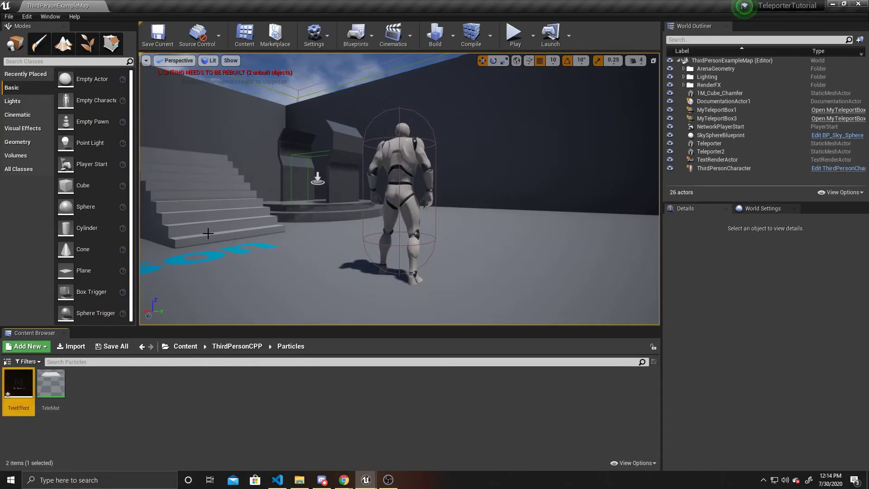
double_click(19, 382)
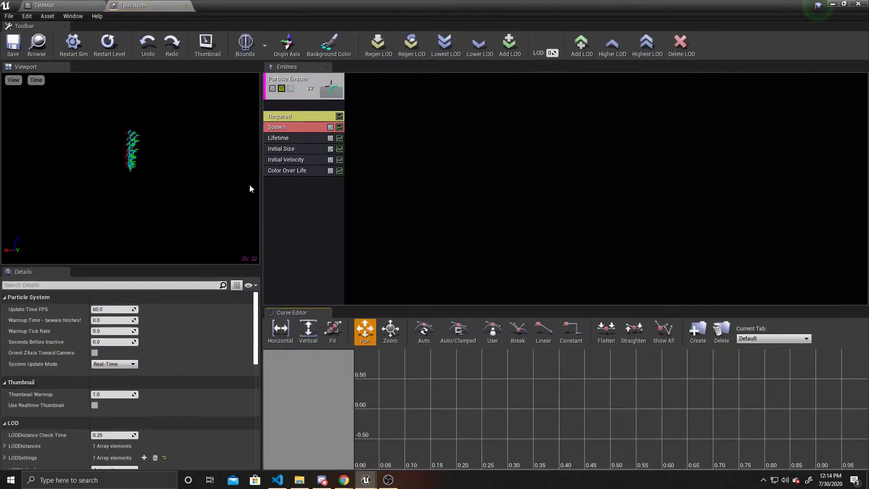
- Set the Required module's Material to TeleMat and tick Use Local Space
left_click(284, 115)
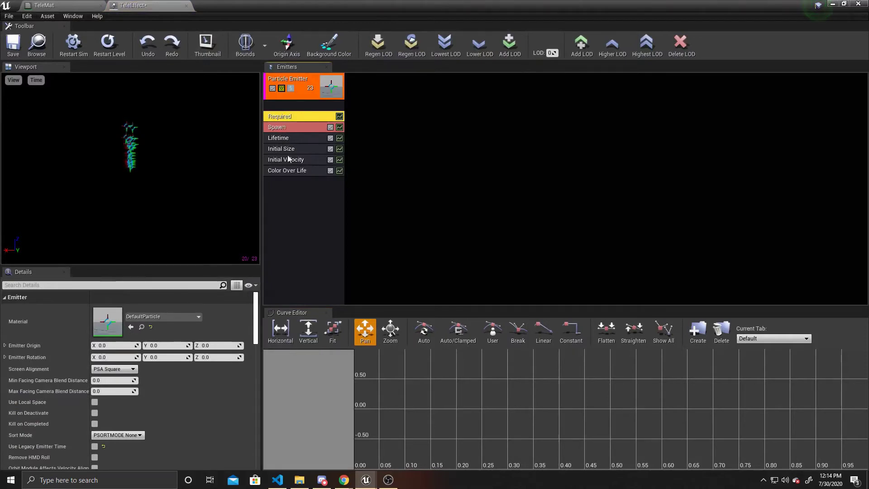
left_click(164, 315)
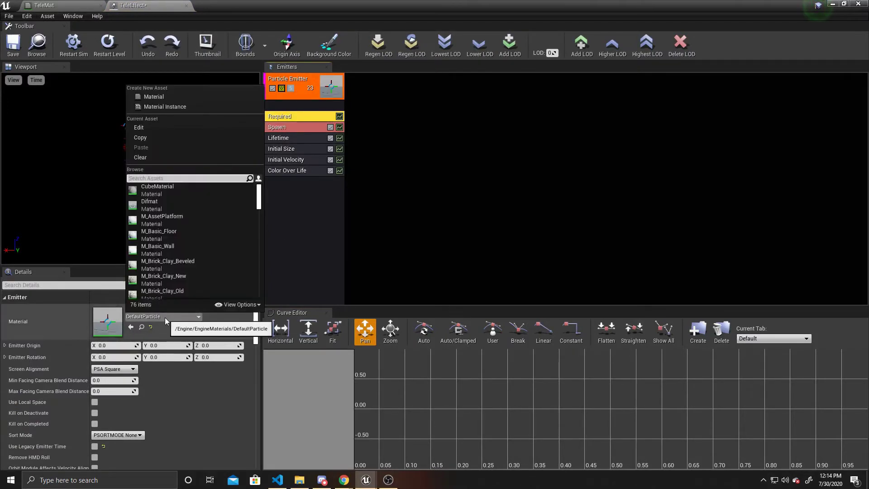
type("telemat")
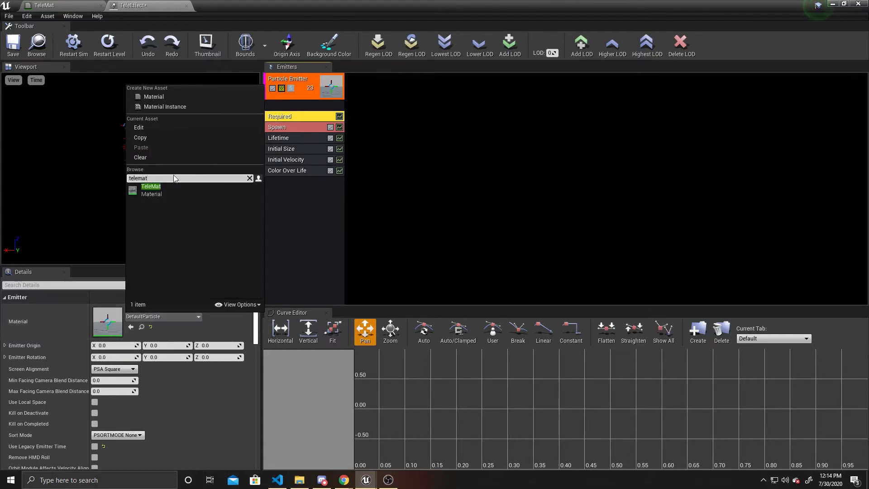
left_click(180, 194)
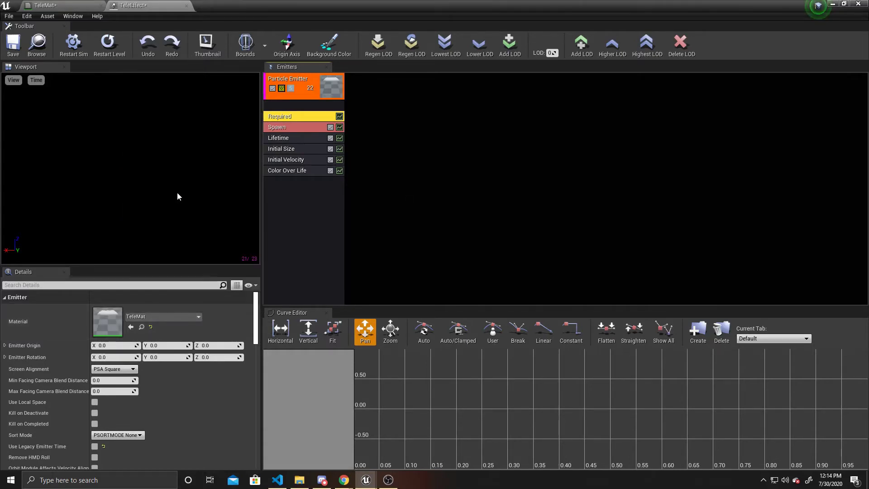
left_click(95, 401)
scroll(109, 398, "down", 5)
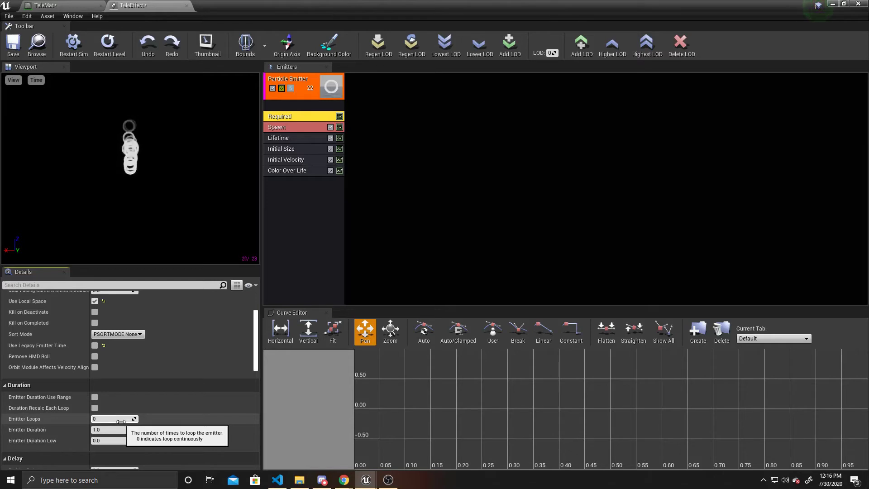
scroll(121, 422, "up", 5)
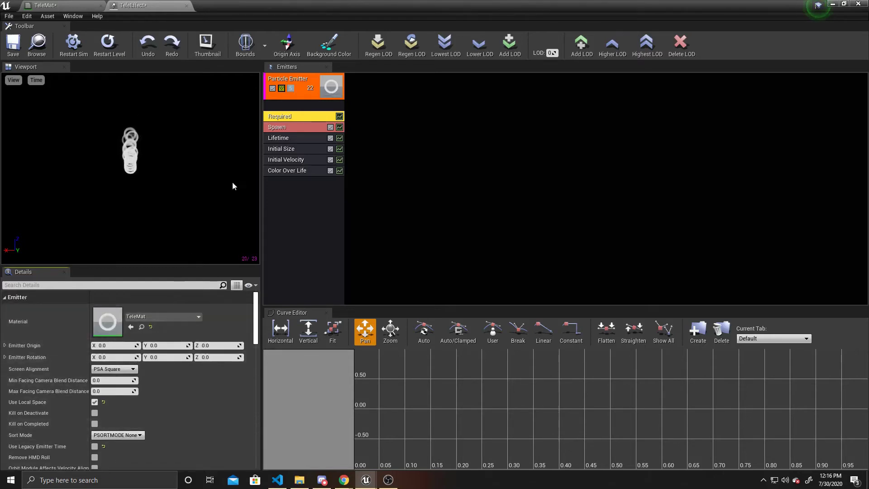
- Set the Spawn module's Rate Constant to 0
left_click(305, 129)
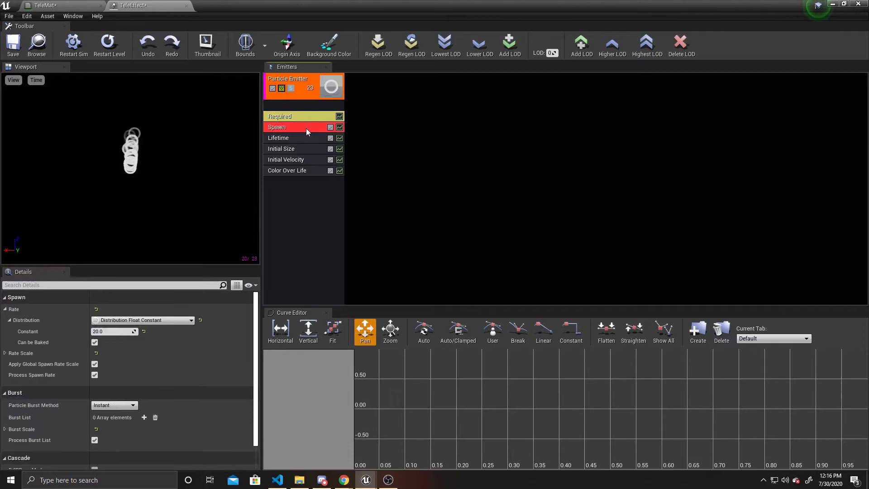
left_click(118, 333)
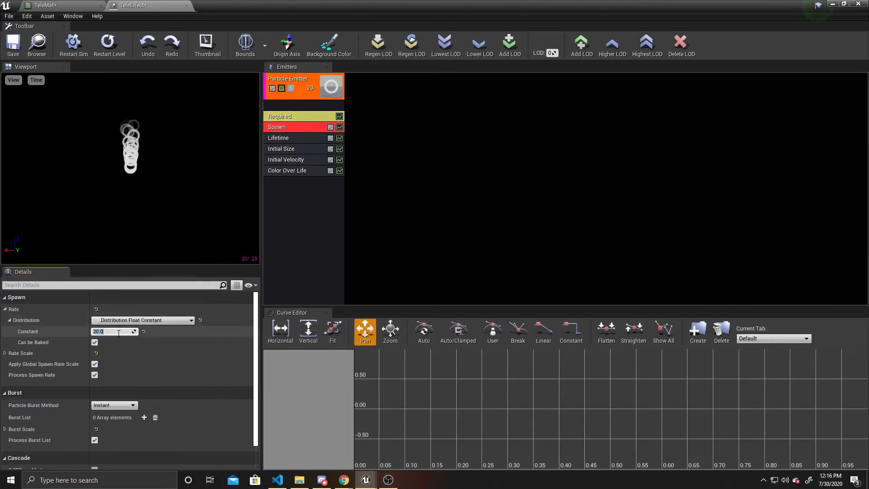
type("0")
key("Return")
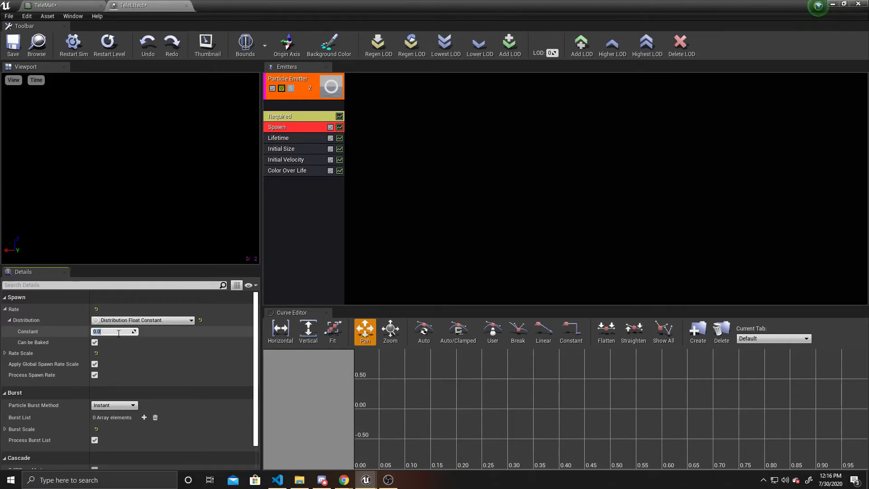
- Add one Burst List entry with a Count of 1
scroll(119, 333, "down", 2)
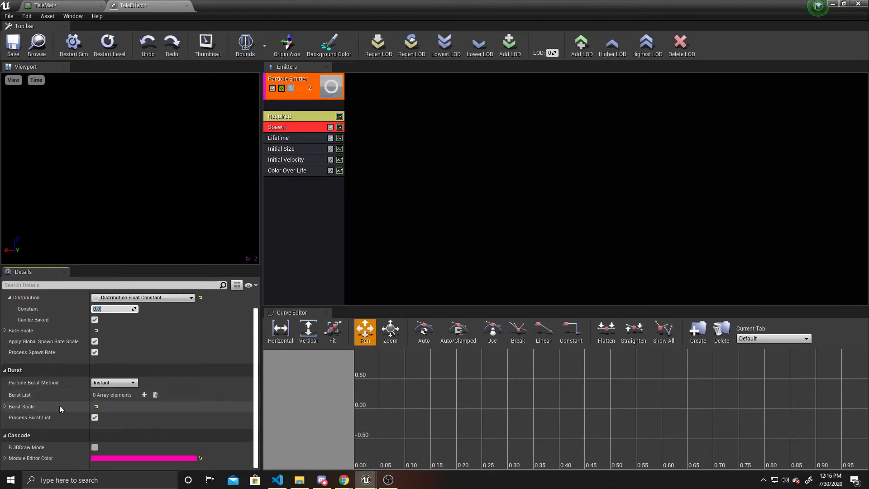
left_click(144, 394)
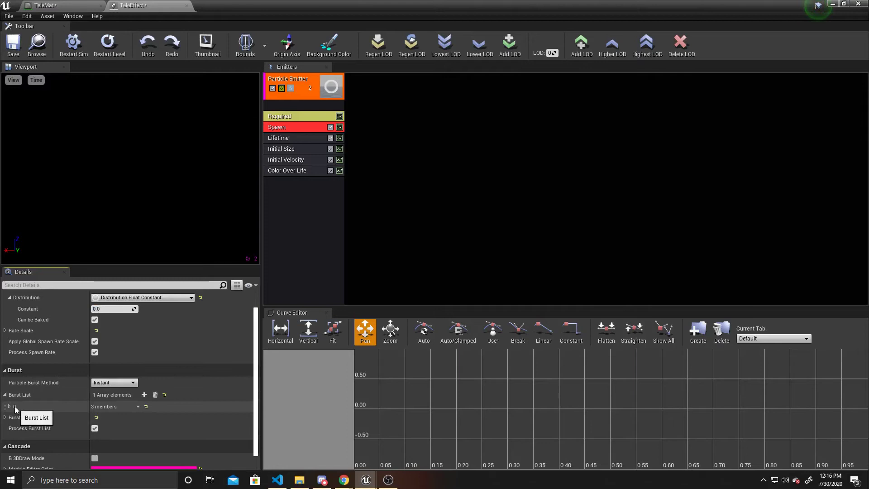
left_click(8, 407)
left_click(111, 418)
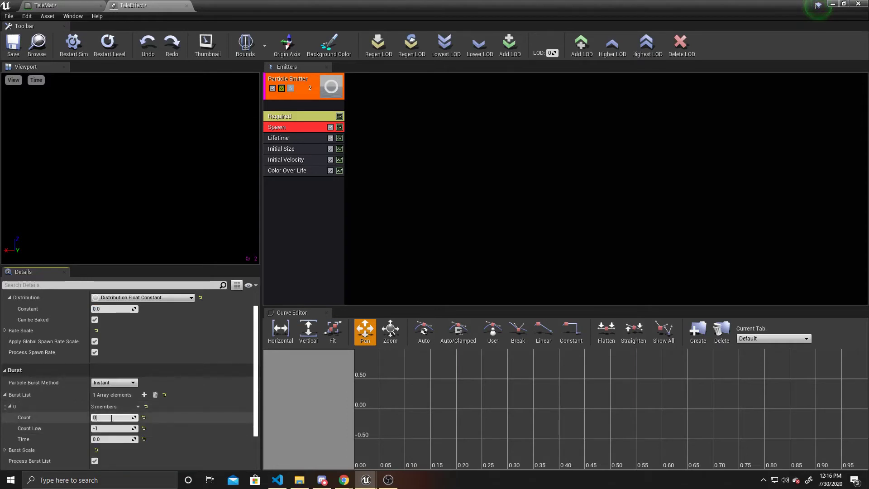
type("1")
key("Return")
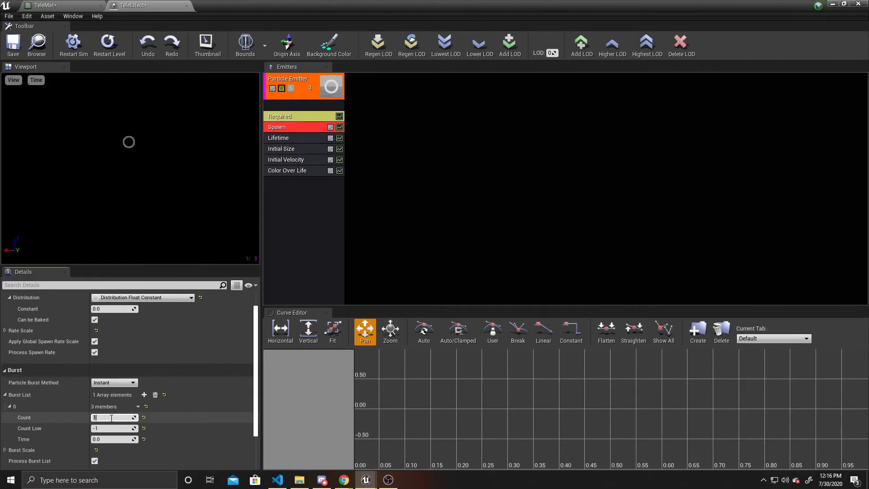
- Select the Lifetime module to view its Min 1.0 and Max 1.0 values
left_click(297, 140)
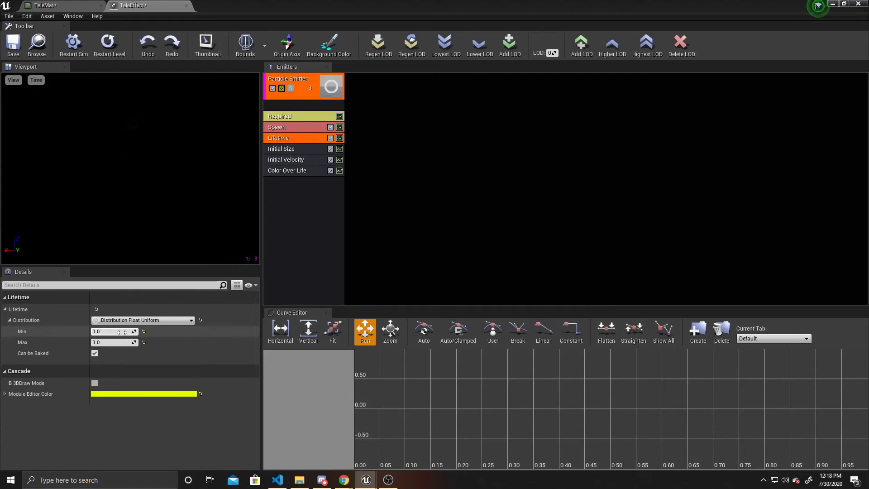
- Make Initial Size a Distribution Vector Constant of 200 on X, Y and Z
left_click(293, 149)
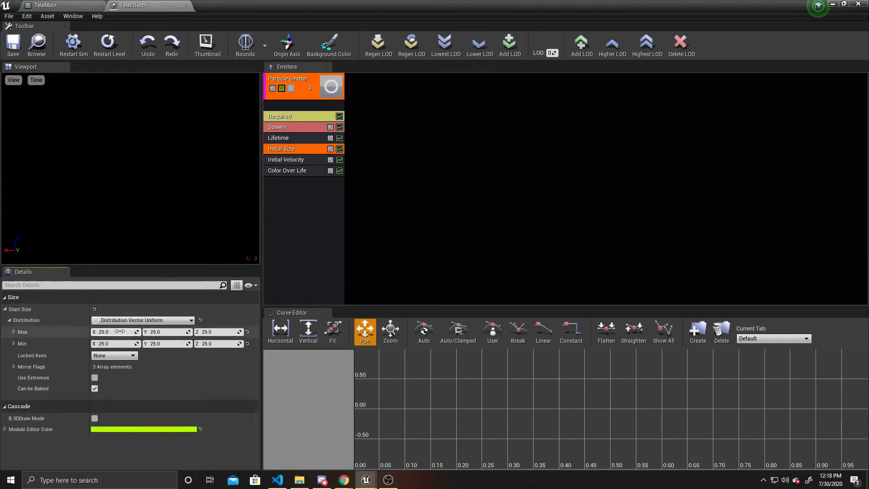
left_click(145, 320)
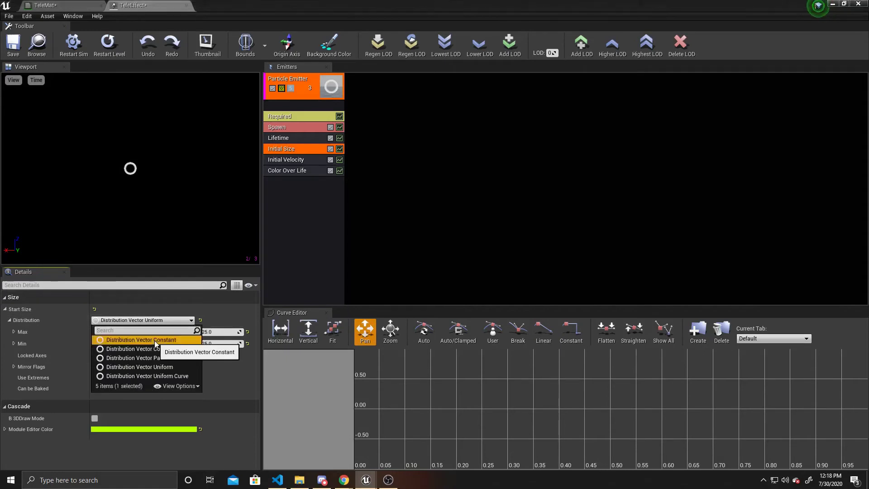
left_click(122, 339)
left_click(120, 332)
type("200")
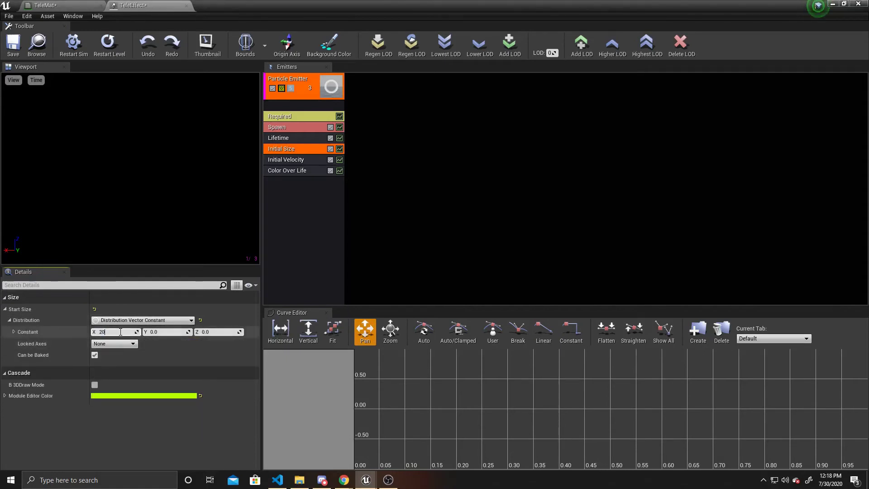
key("Tab")
type("200")
key("Tab")
type("2")
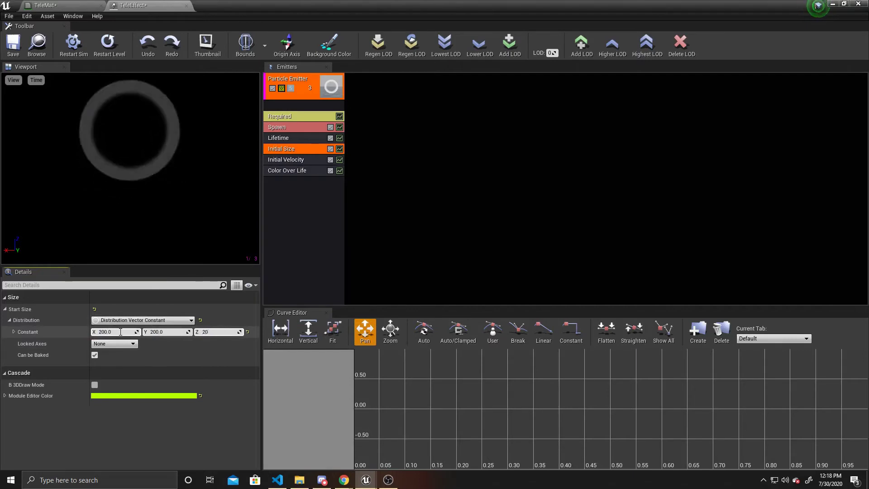
type("00")
key("Return")
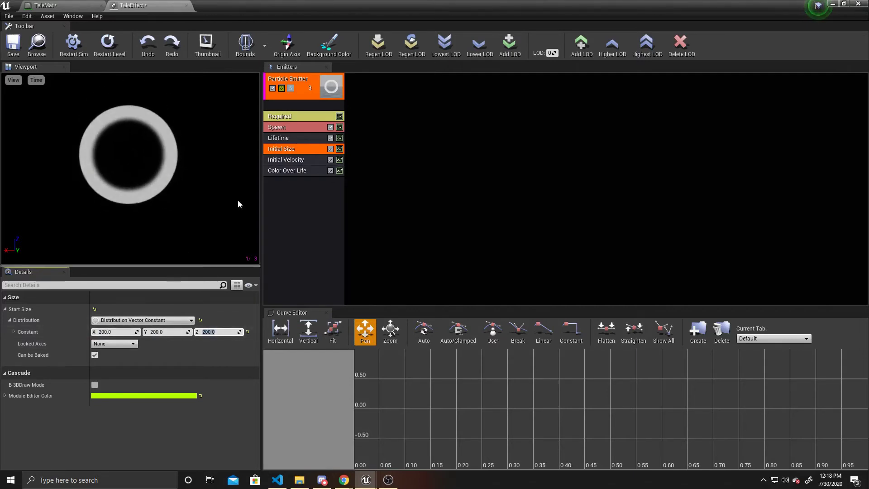
- Delete the Initial Velocity module and switch Color Over Life to a constant colour
right_click(291, 161)
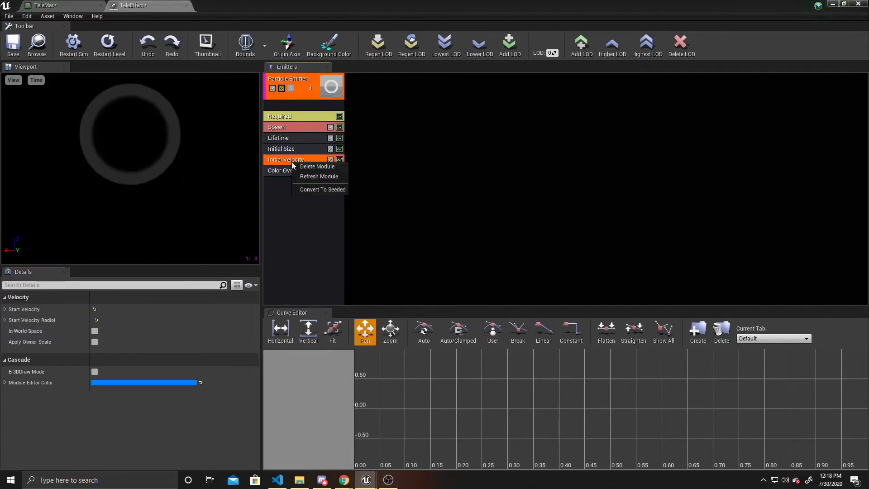
left_click(299, 166)
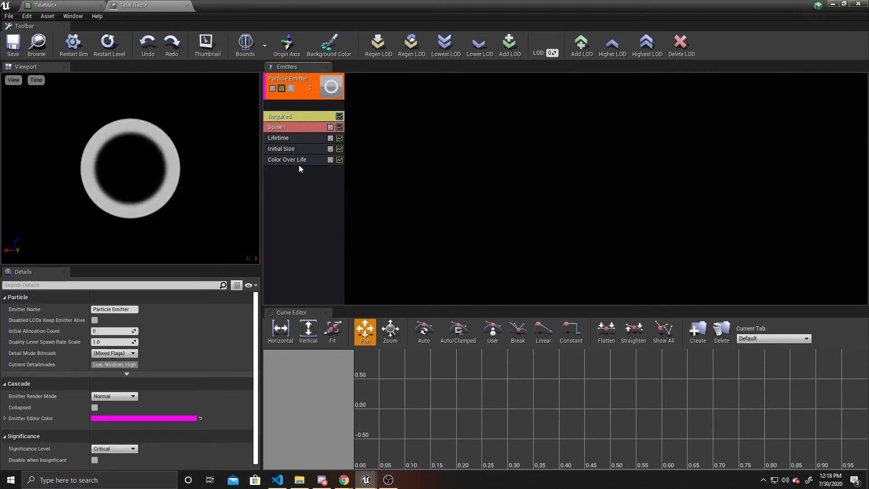
left_click(297, 159)
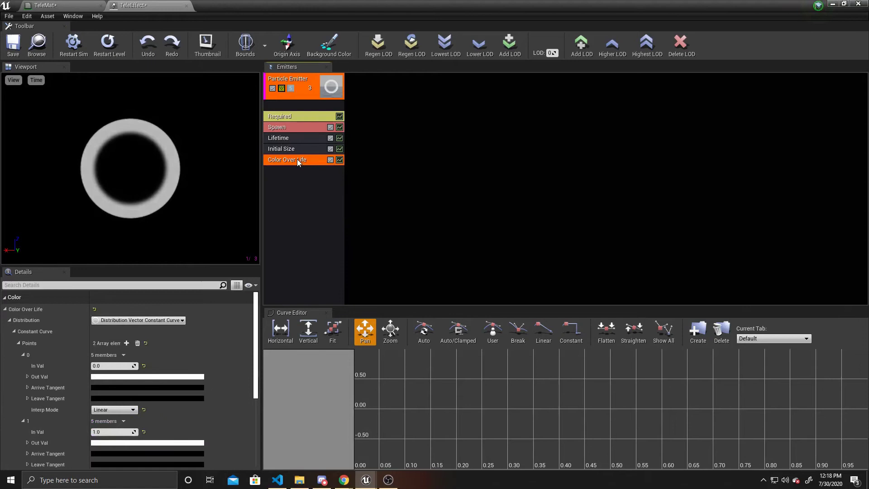
left_click(150, 321)
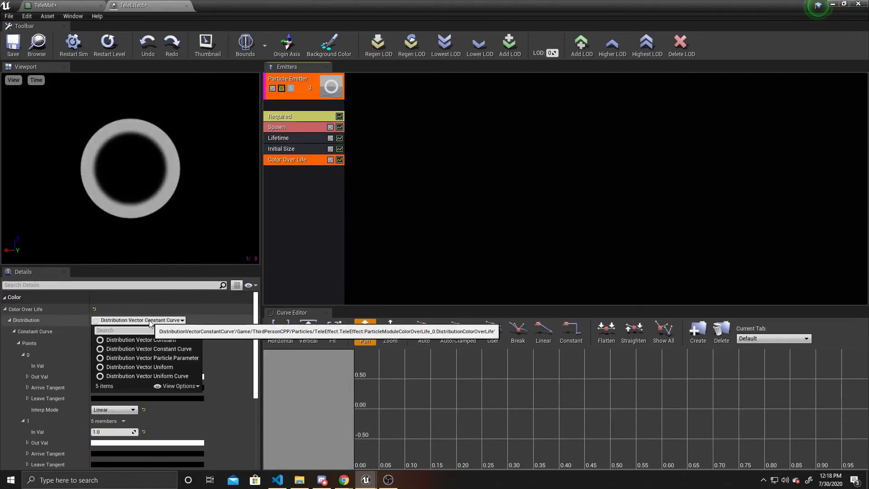
left_click(172, 339)
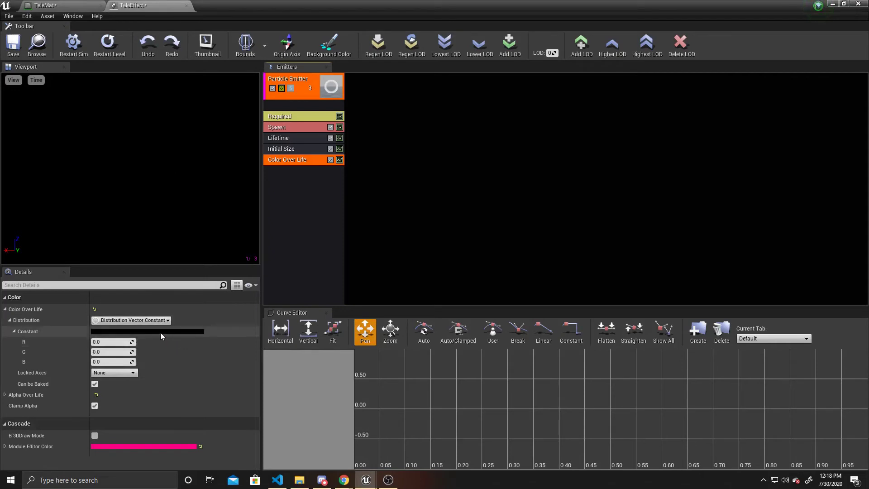
- Set the Color Over Life constant to purple (R 0.2475, G 0.0195, B 0.25)
left_click(160, 332)
left_click(235, 275)
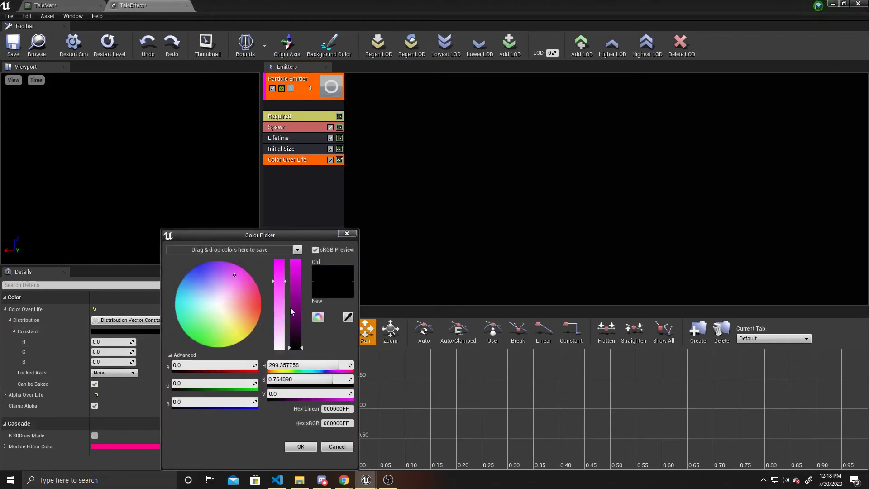
left_click(295, 321)
left_click_drag(298, 312, 298, 325)
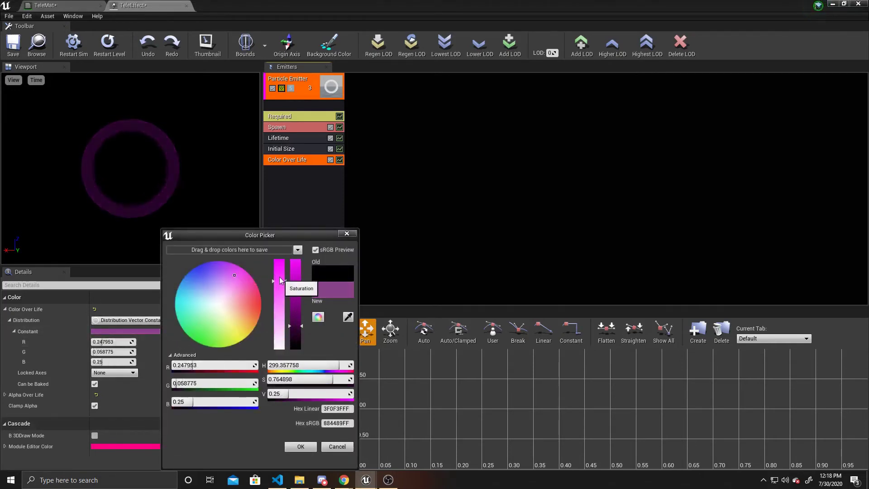
left_click(281, 267)
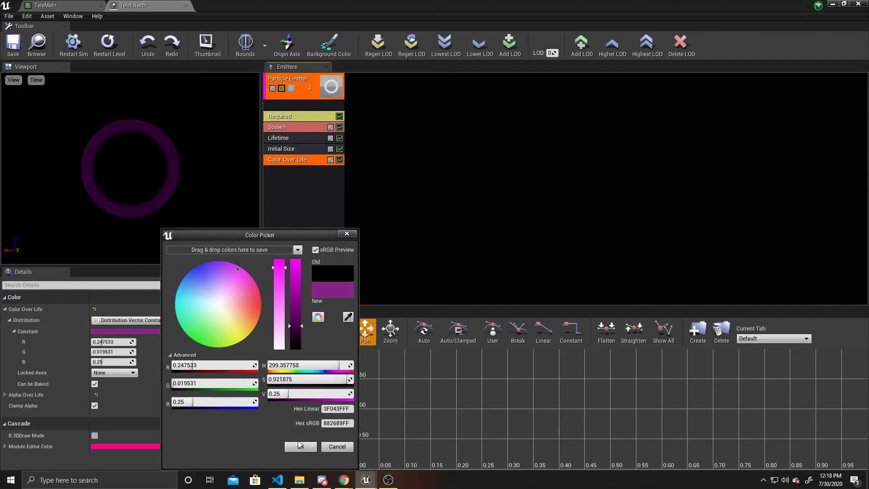
left_click(299, 446)
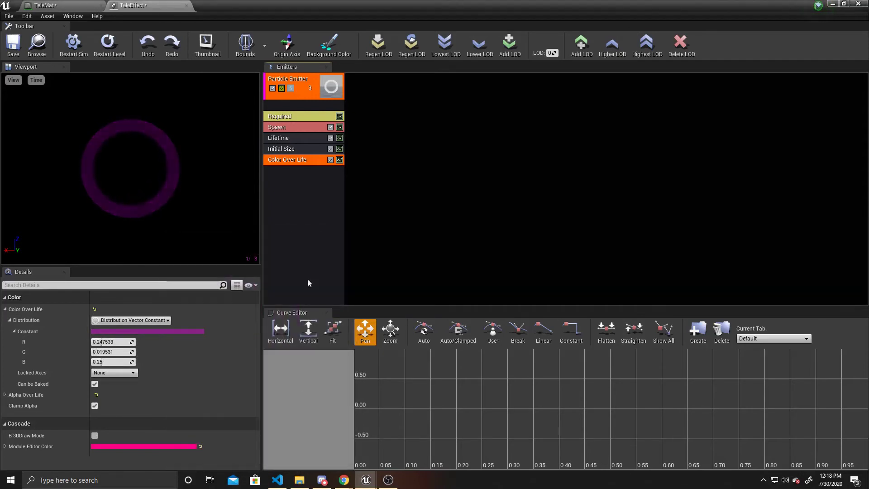
- Add a Size By Life module and give its curve a third point
right_click(305, 181)
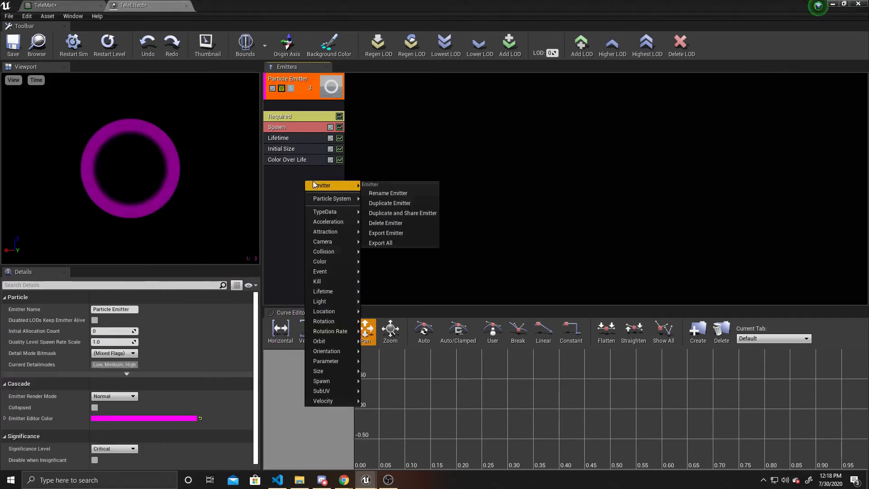
mouse_move(341, 374)
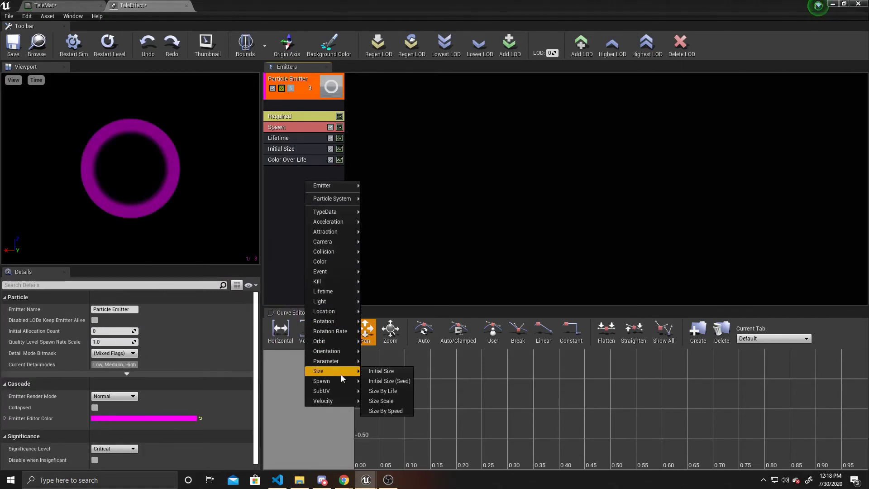
left_click(394, 394)
left_click(290, 175)
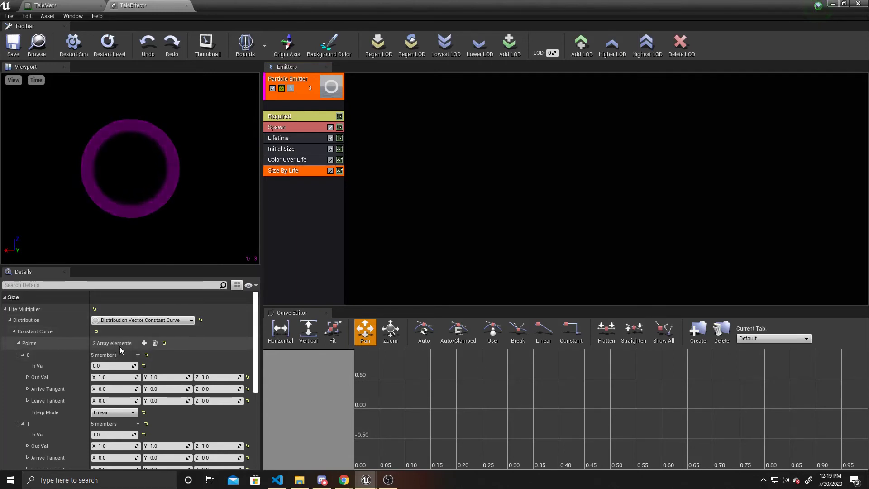
scroll(120, 344, "down", 2)
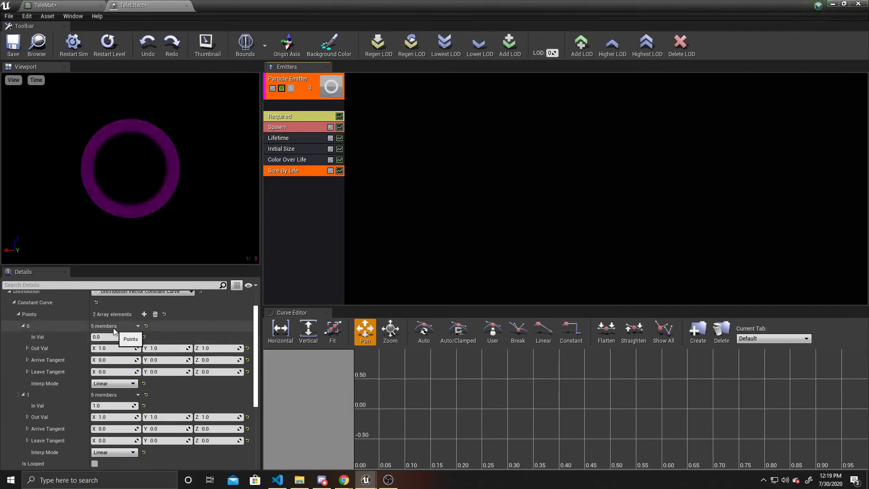
scroll(113, 430, "down", 3)
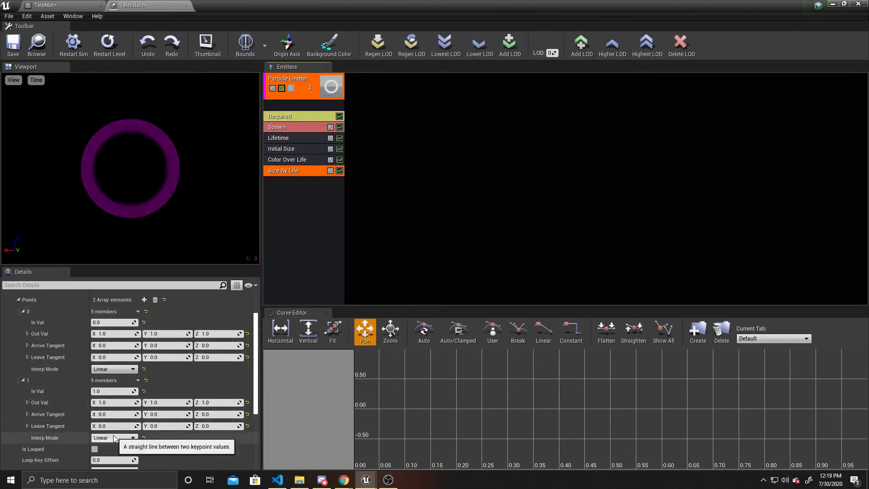
scroll(113, 435, "up", 3)
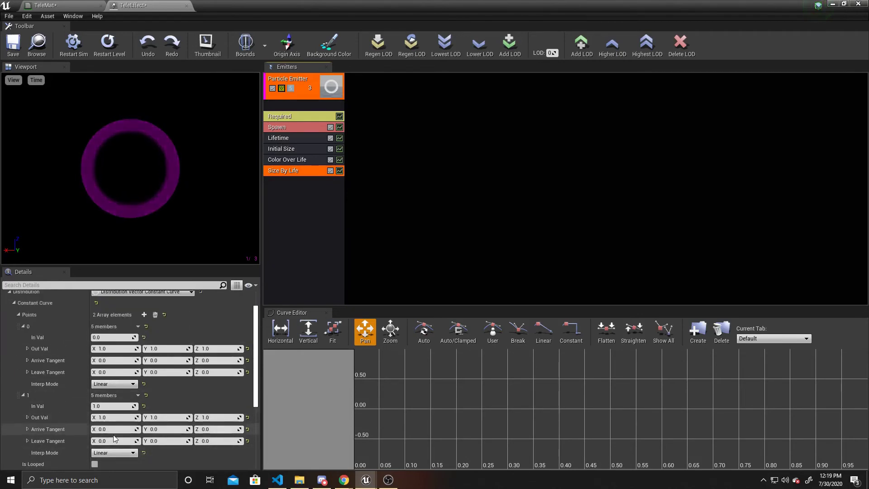
left_click(144, 315)
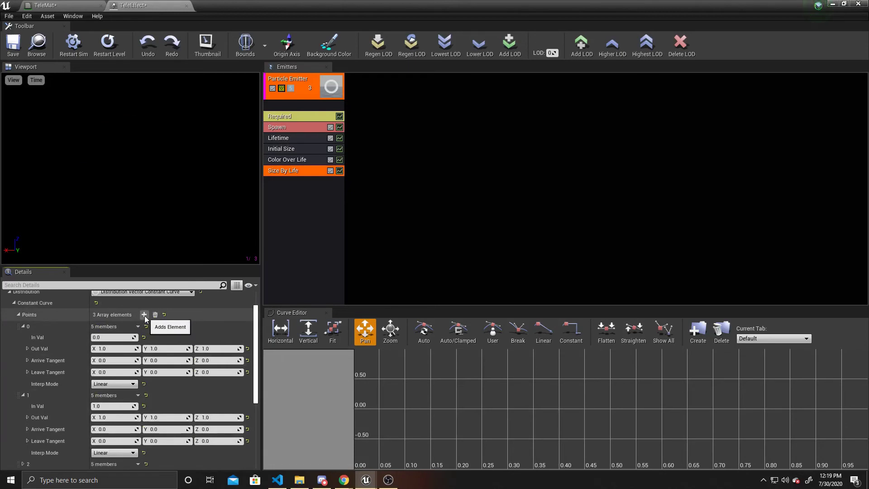
- Set the second curve point to time 0.5 with size 0.25
scroll(144, 319, "down", 1)
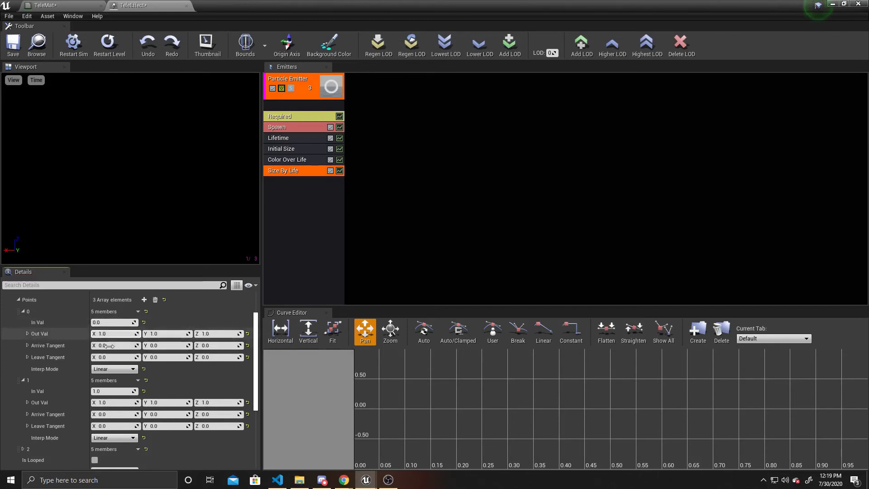
left_click(113, 391)
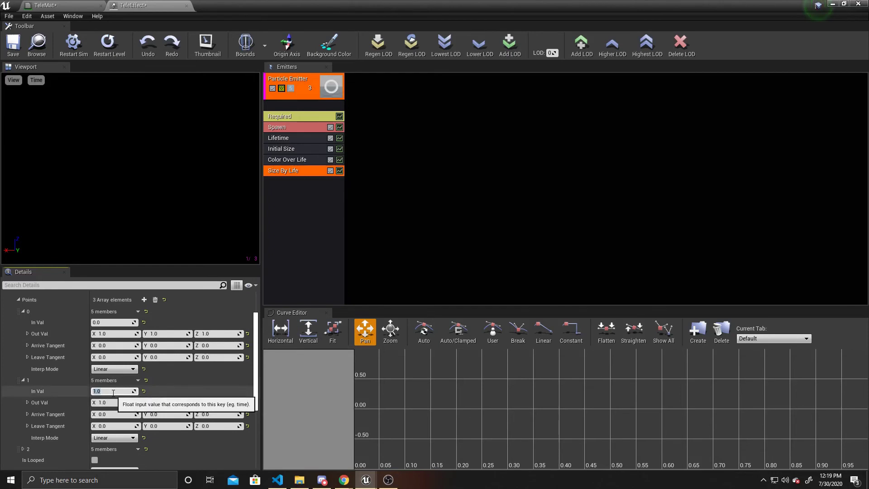
type(".5")
left_click(113, 402)
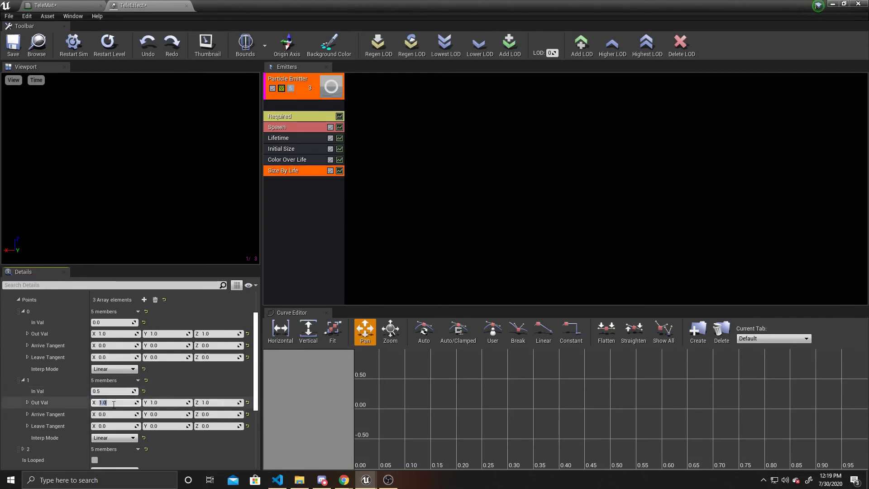
type(".25")
key("Tab")
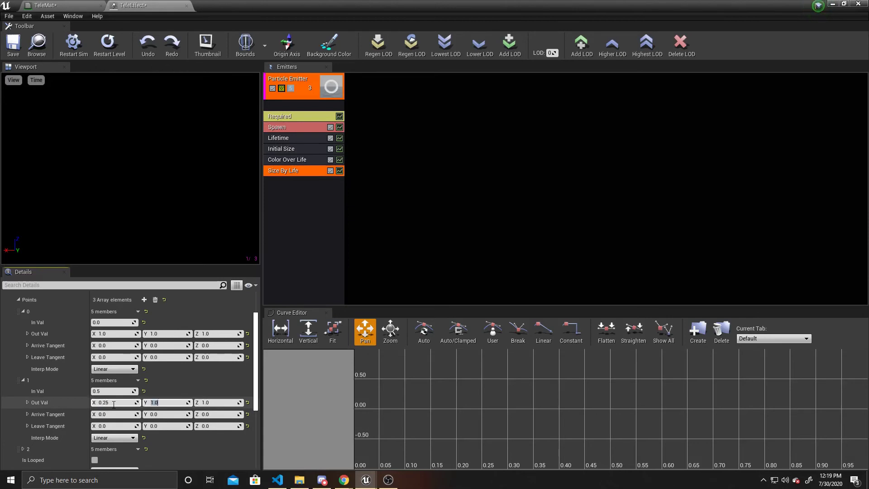
type(".25")
key("Tab")
type(".25")
key("Return")
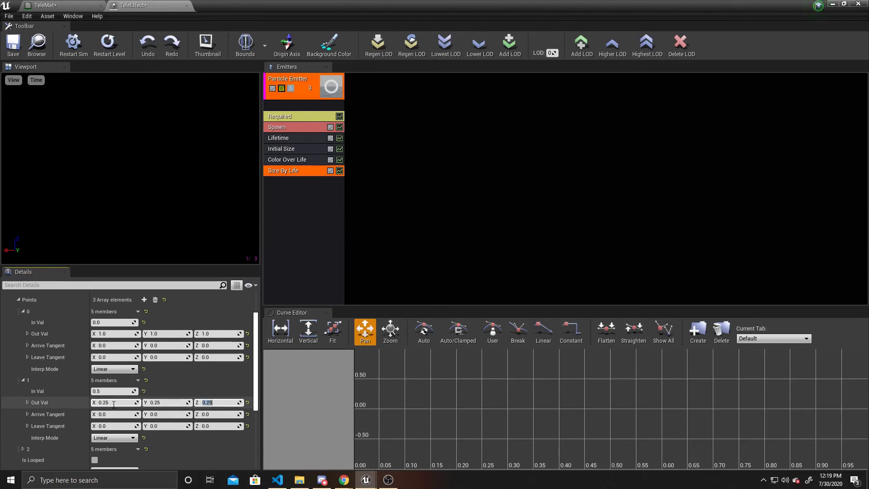
- Set the third curve point to time 1.0 with size 1.0 on all axes
scroll(111, 410, "down", 2)
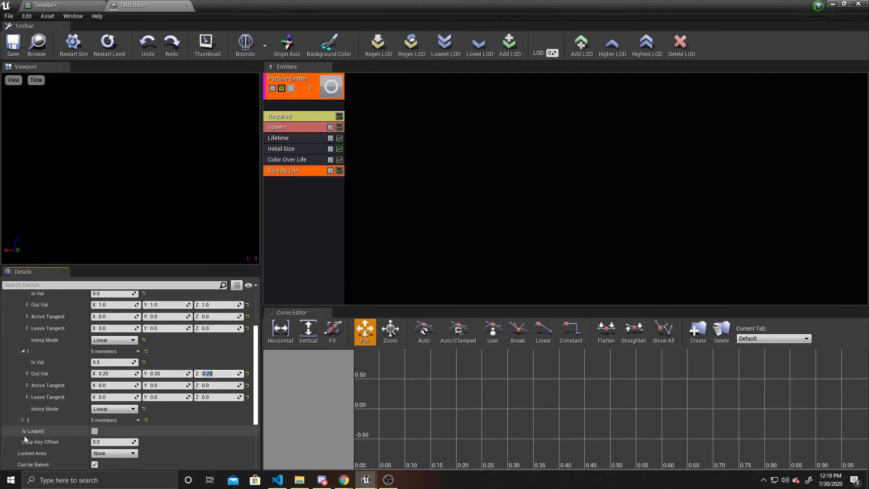
left_click(23, 420)
left_click(114, 431)
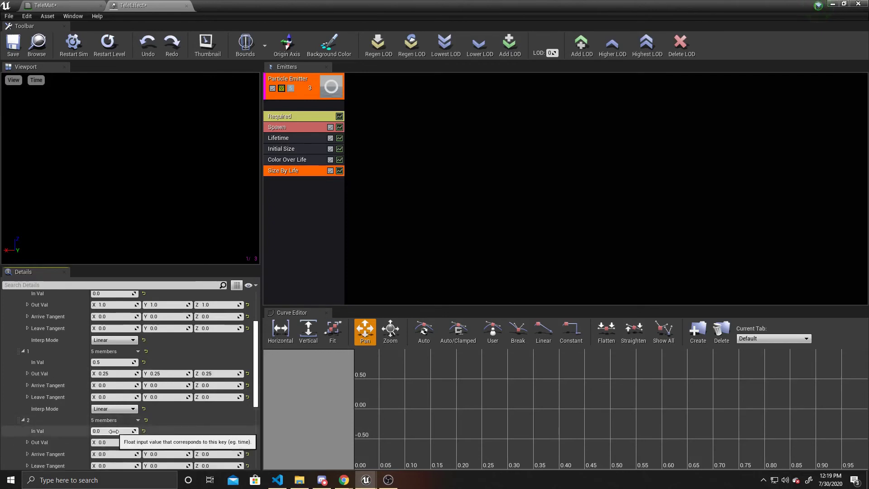
type("1")
key("Return")
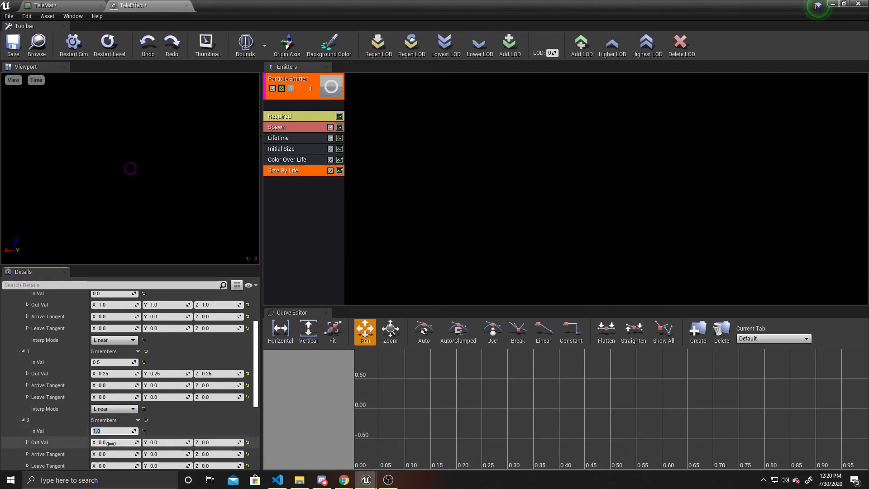
left_click(113, 443)
type("1")
key("Tab")
type("1")
key("Tab")
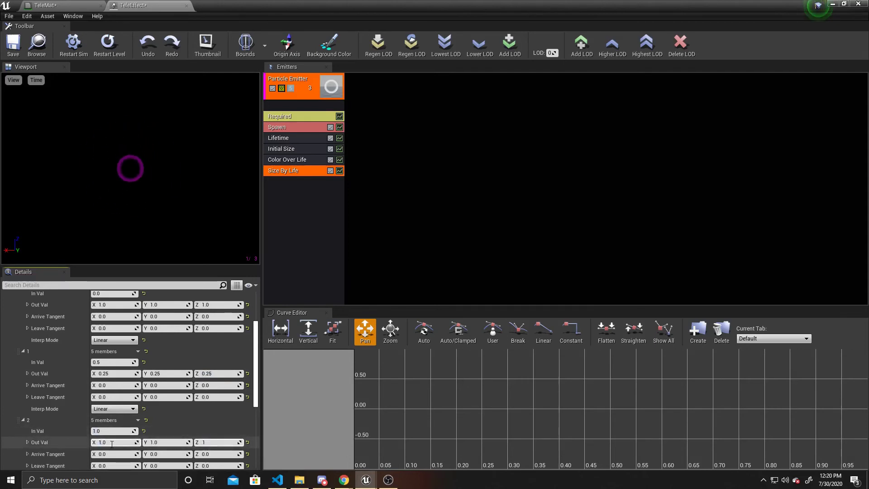
type("1")
key("Return")
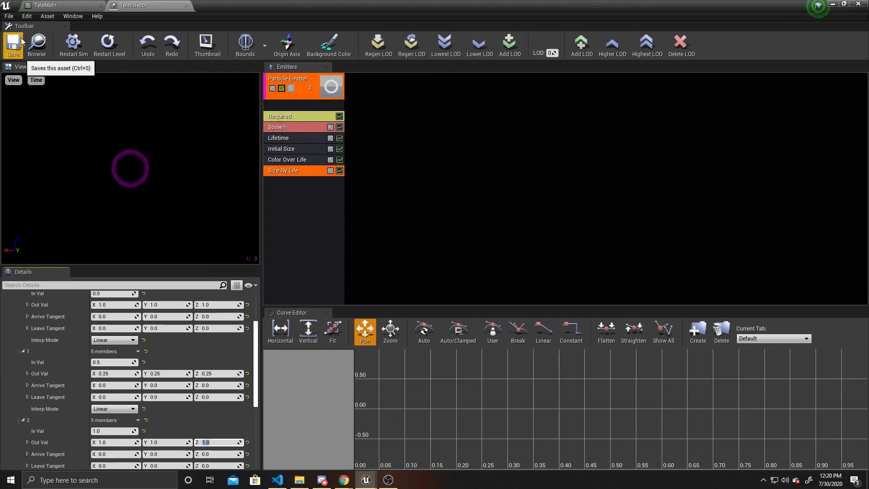
- Save TeleMat and close the asset editor to return to the level
left_click(44, 5)
left_click(15, 35)
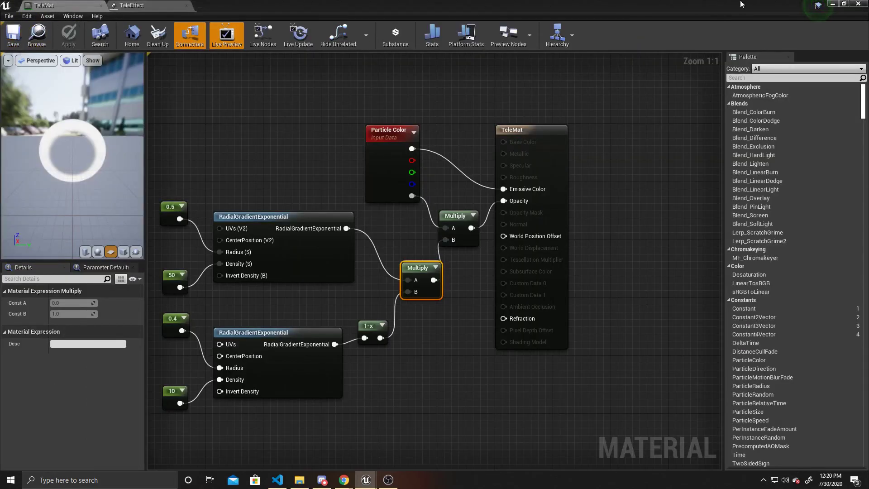
left_click(832, 5)
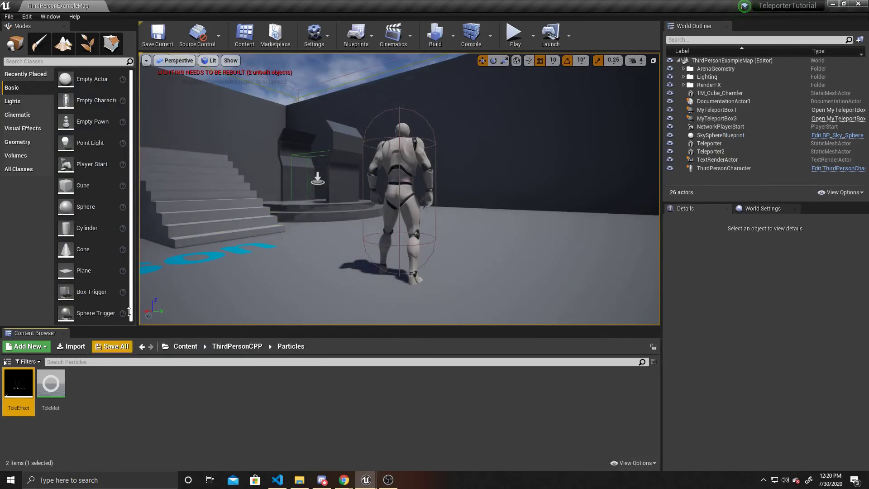
- Drop a TeleEffect emitter into each of the two teleporter platforms
right_click_drag(306, 225, 543, 235)
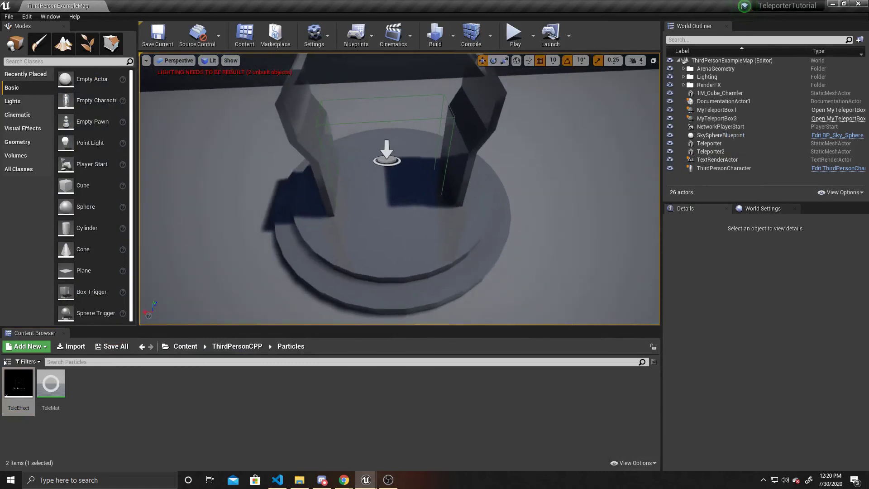
left_click_drag(18, 382, 392, 146)
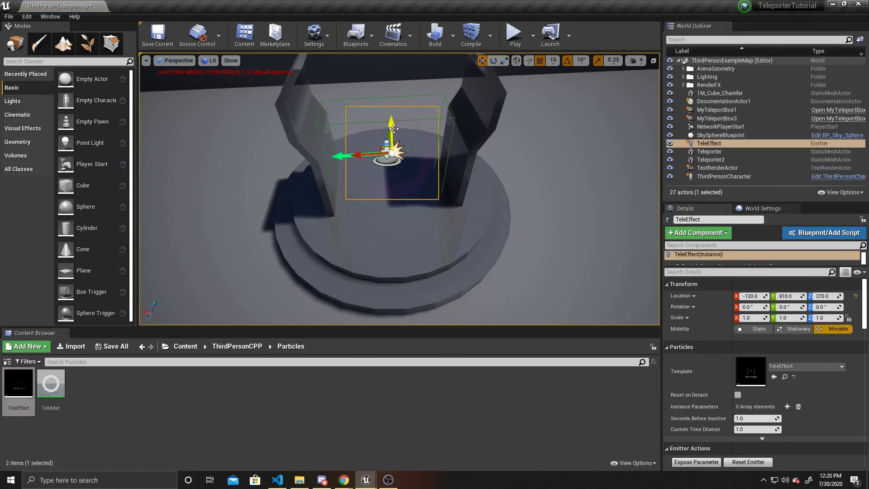
right_click_drag(423, 185, 363, 283)
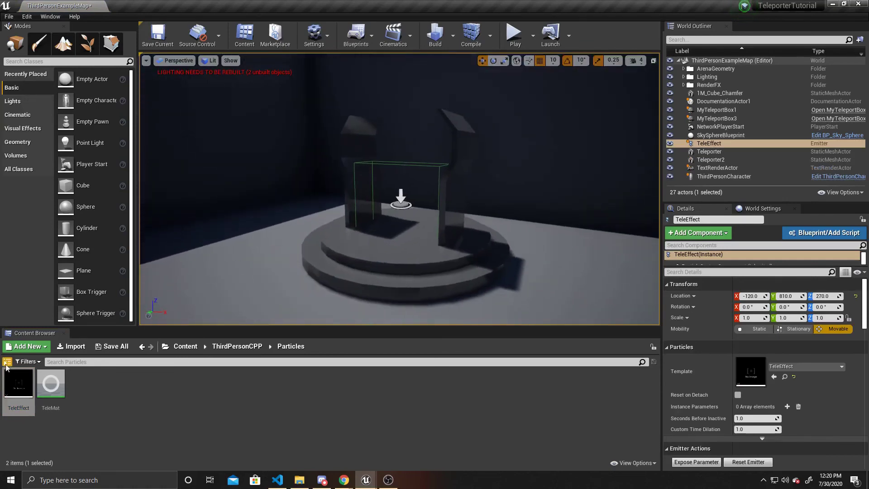
left_click_drag(18, 393, 403, 226)
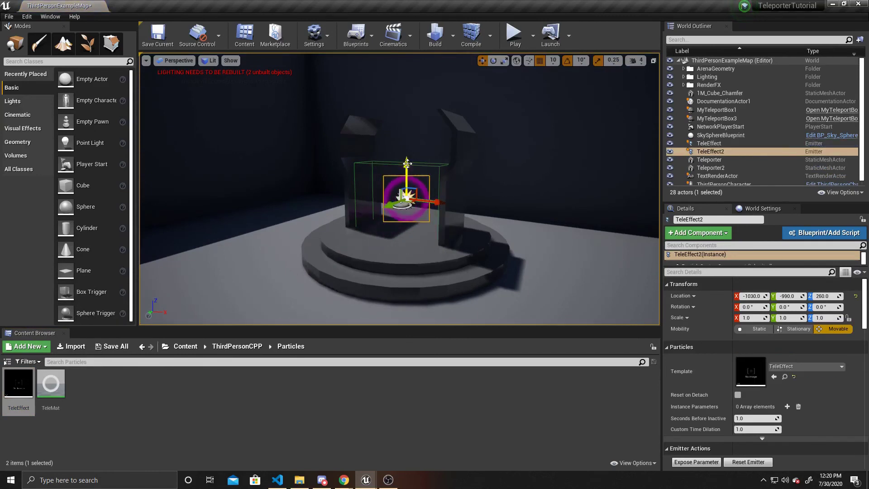
- Play the level and run the character through the teleporters to watch the purple rings
left_click(513, 36)
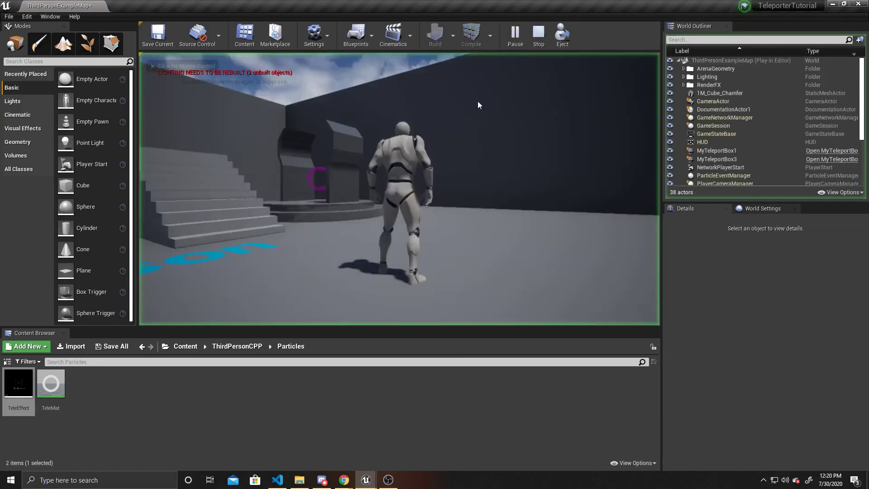
key("w")
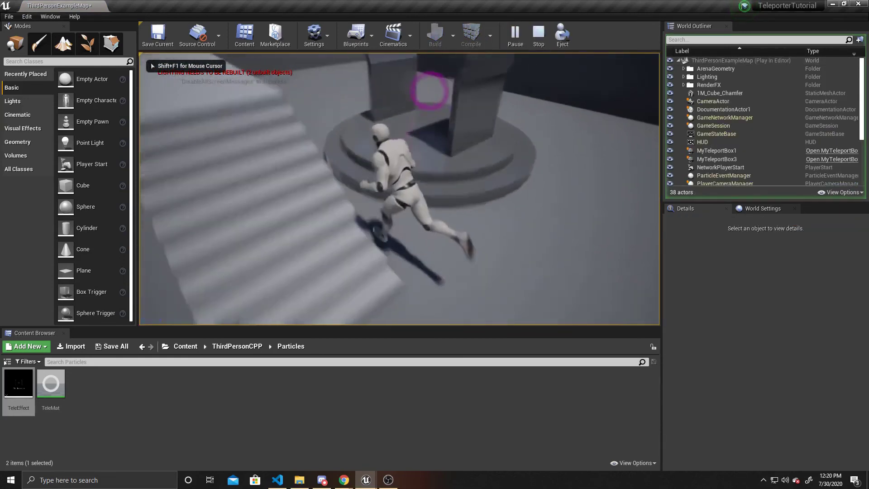
key("w")
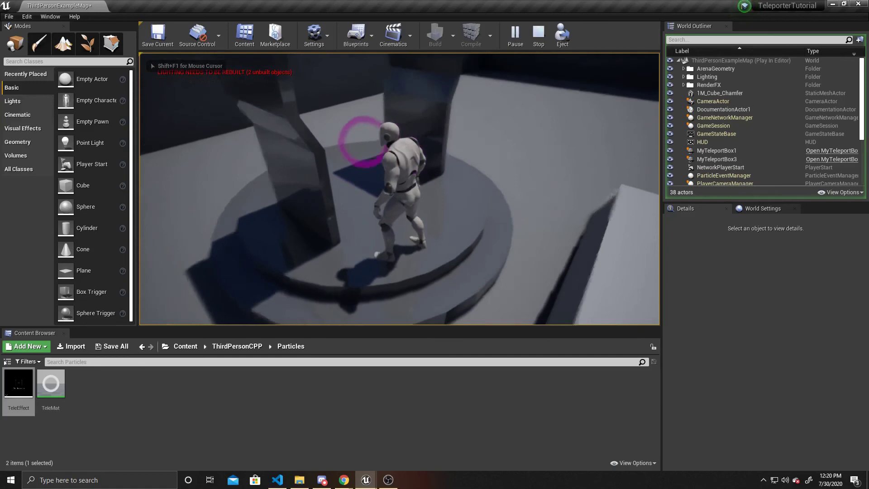
key("w")
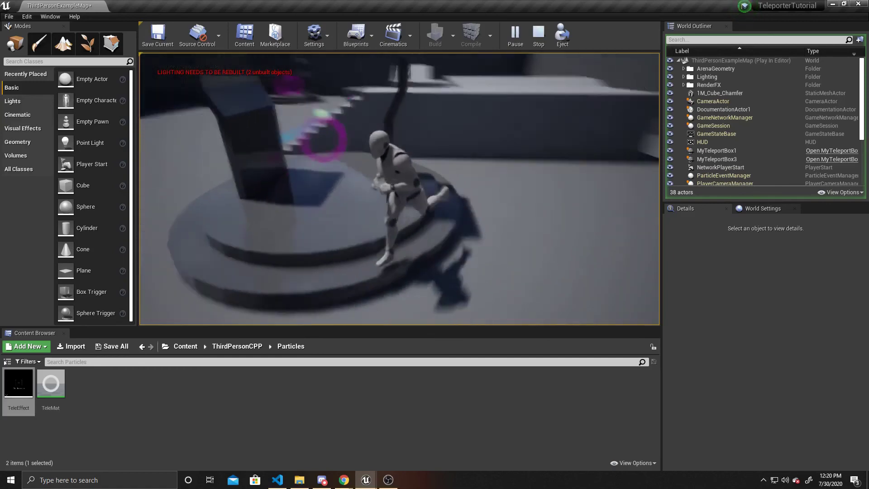
key("w")
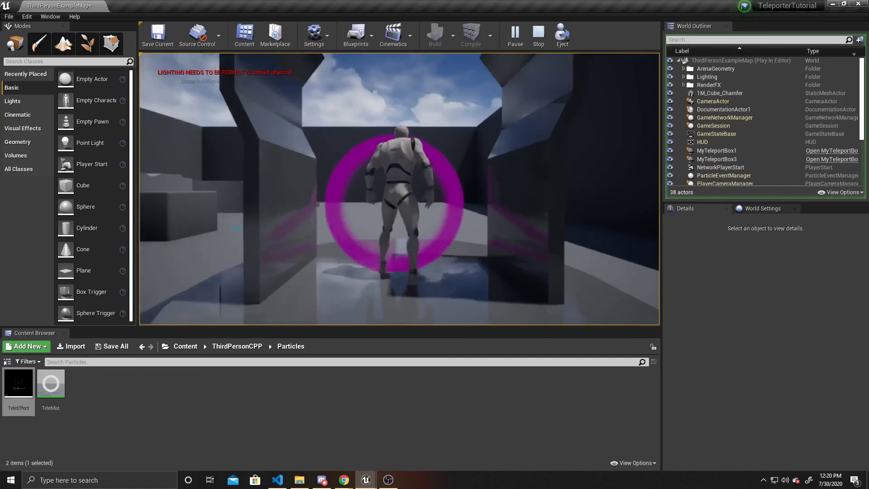
key("w")
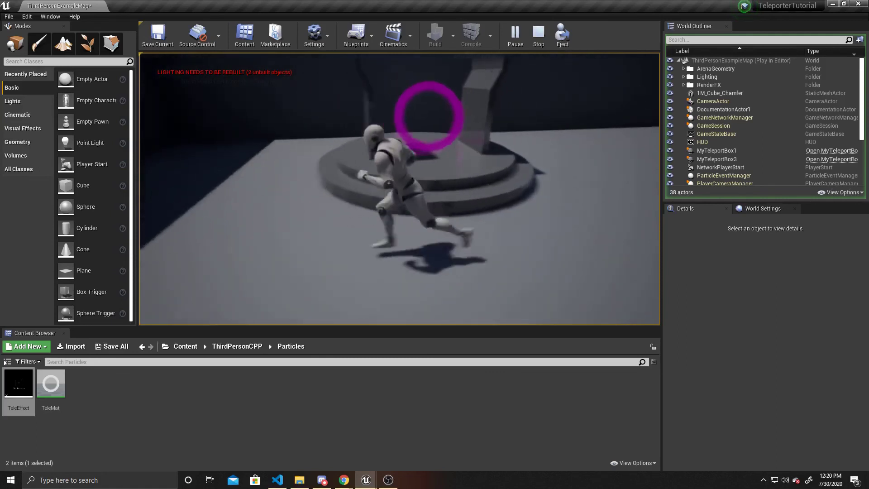